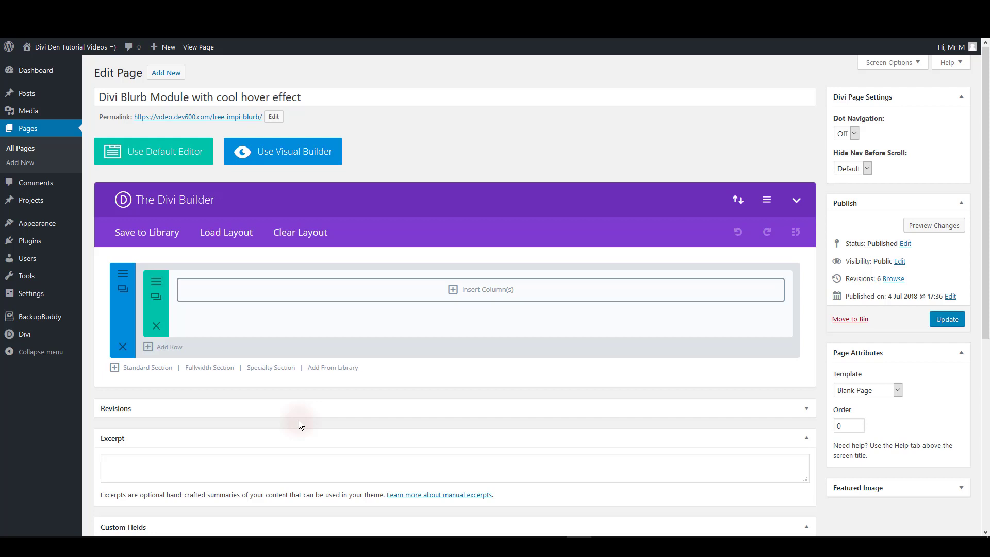
Step: Save the Free Impi Blurb section from Divi Den on Demand to the library
{"action": "left_click", "coordinate": [327, 369]}
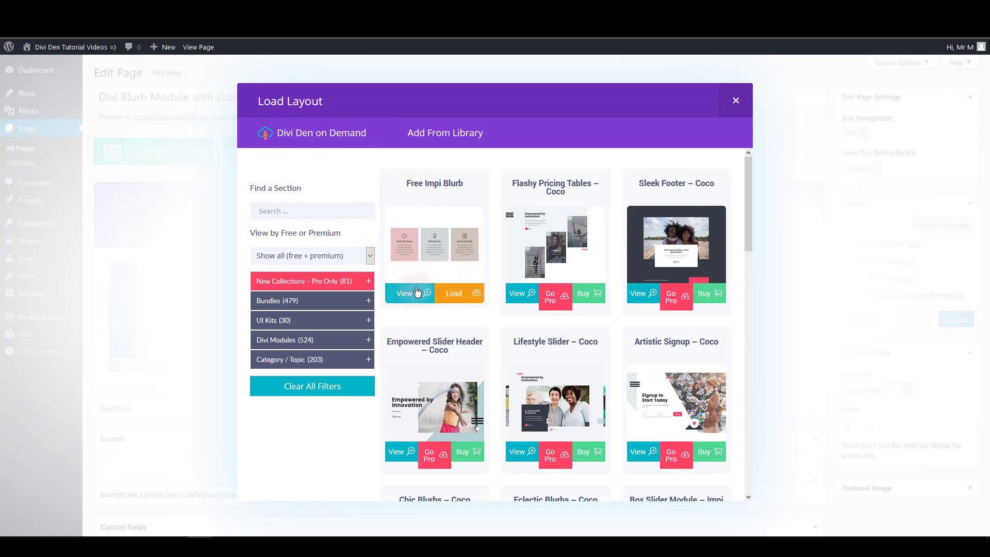
{"action": "left_click", "coordinate": [457, 297]}
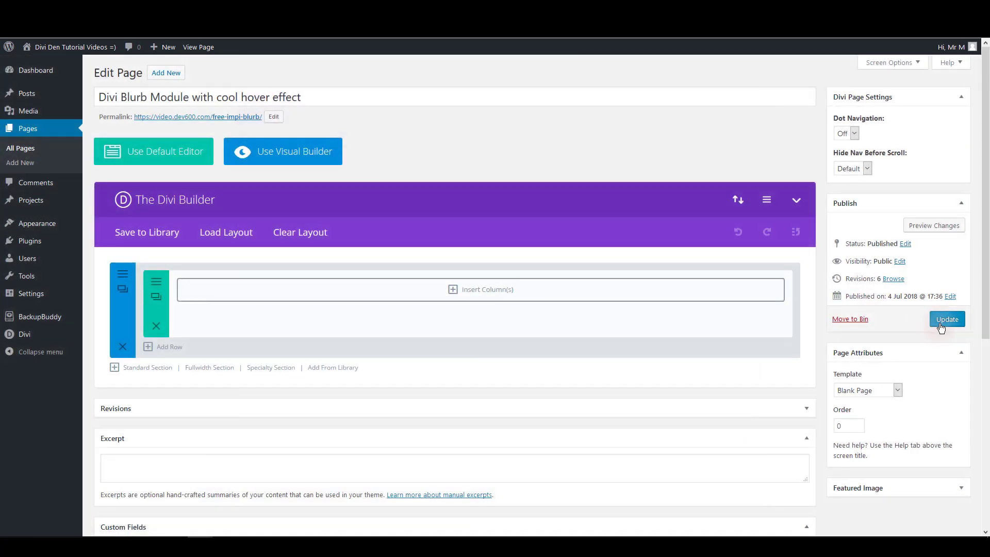
{"action": "left_click", "coordinate": [941, 325]}
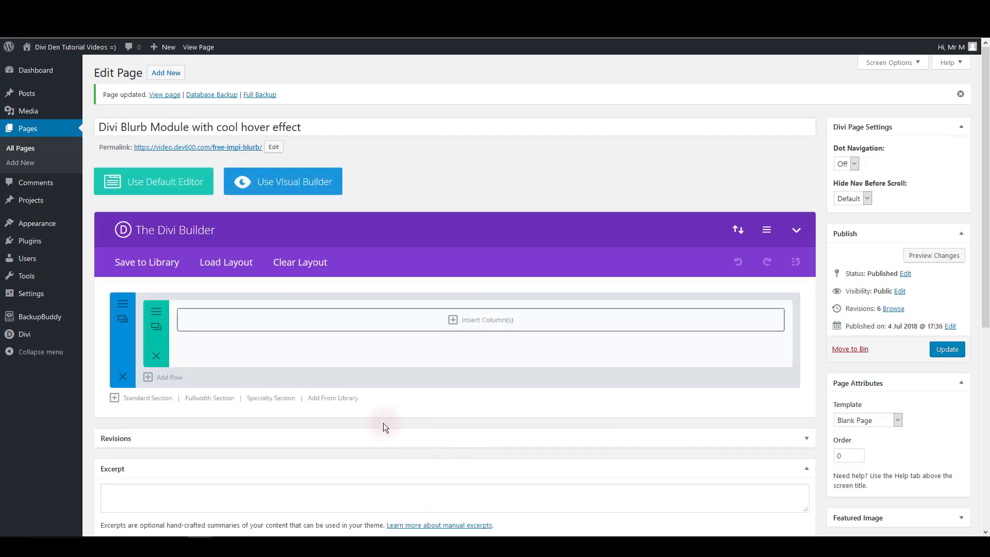
Step: Insert the saved Impi blurb layout from the library into the page
{"action": "left_click", "coordinate": [344, 401]}
{"action": "left_click", "coordinate": [435, 140]}
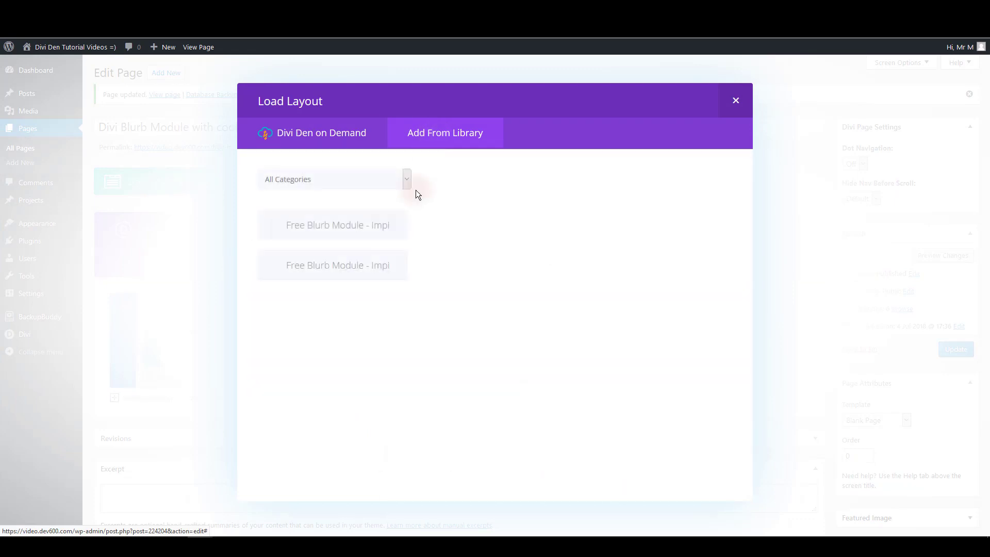
{"action": "left_click", "coordinate": [361, 234]}
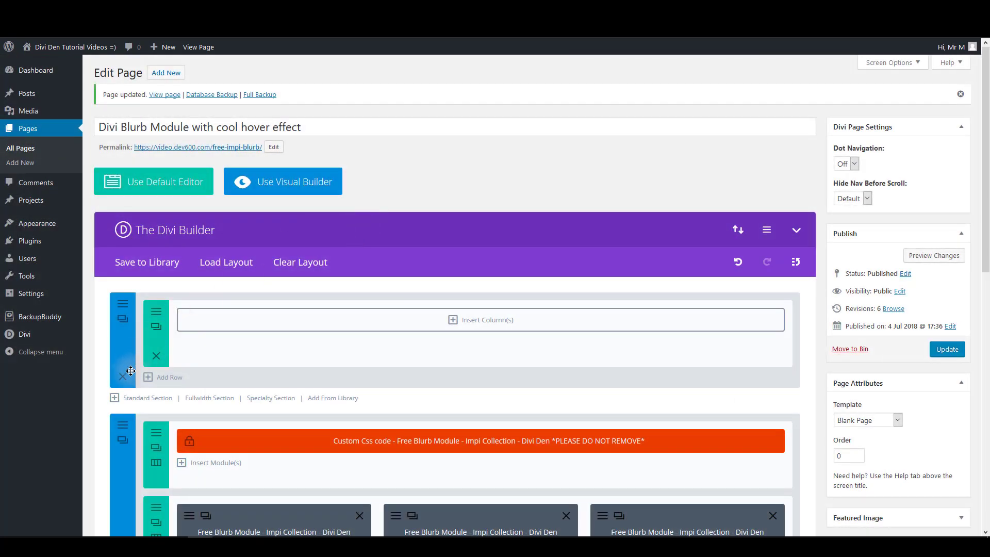
Step: Delete the empty top section, update the page and view it on the front end
{"action": "left_click", "coordinate": [122, 377]}
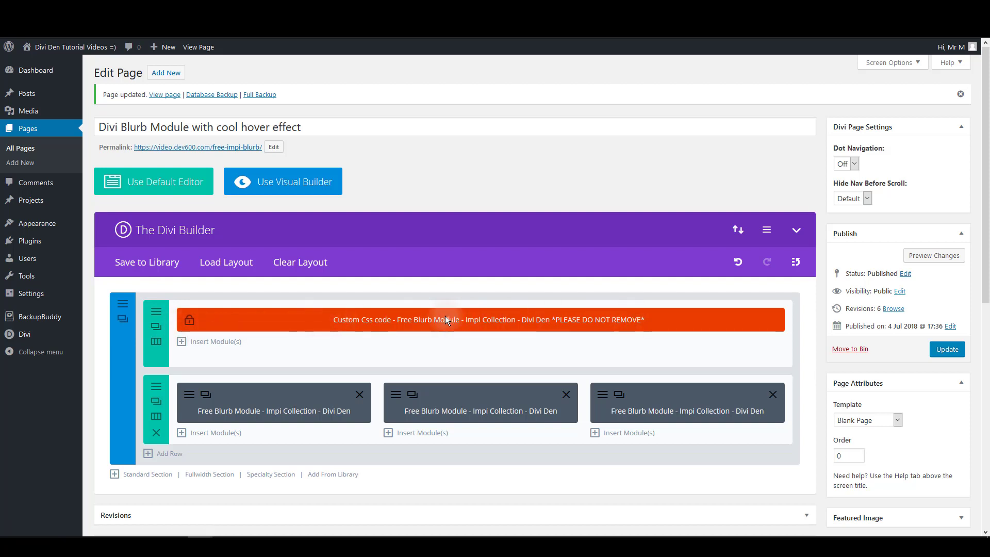
{"action": "left_click", "coordinate": [947, 349]}
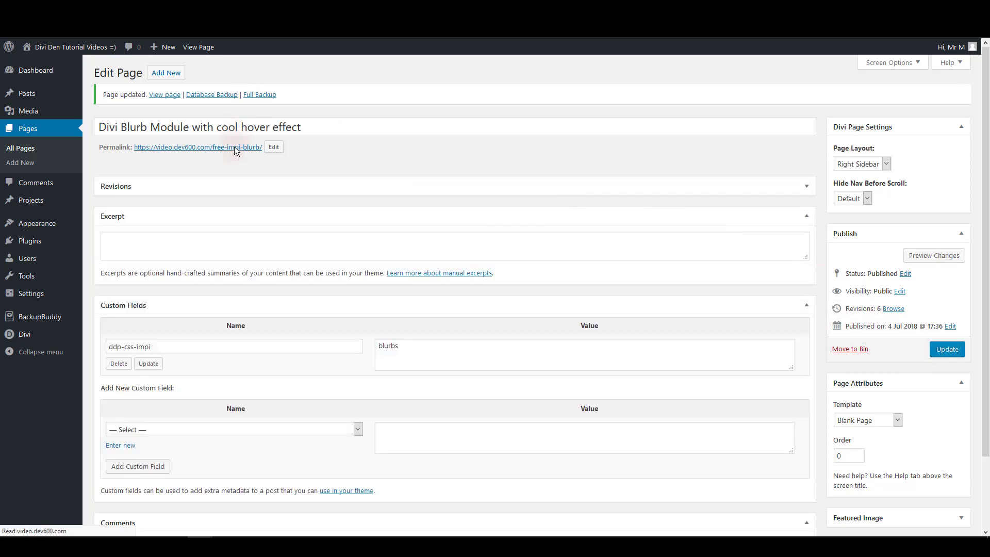
{"action": "left_click", "coordinate": [235, 148]}
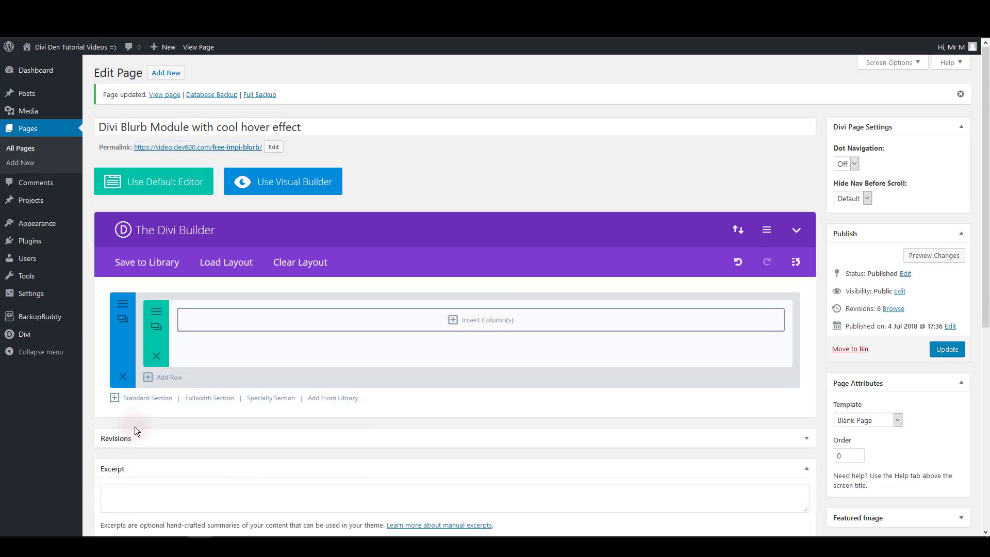
Step: Add a standard section with a 1/3+1/3+1/3 row and delete the old empty section
{"action": "left_click", "coordinate": [138, 400]}
{"action": "left_click", "coordinate": [653, 208]}
{"action": "left_click", "coordinate": [123, 377]}
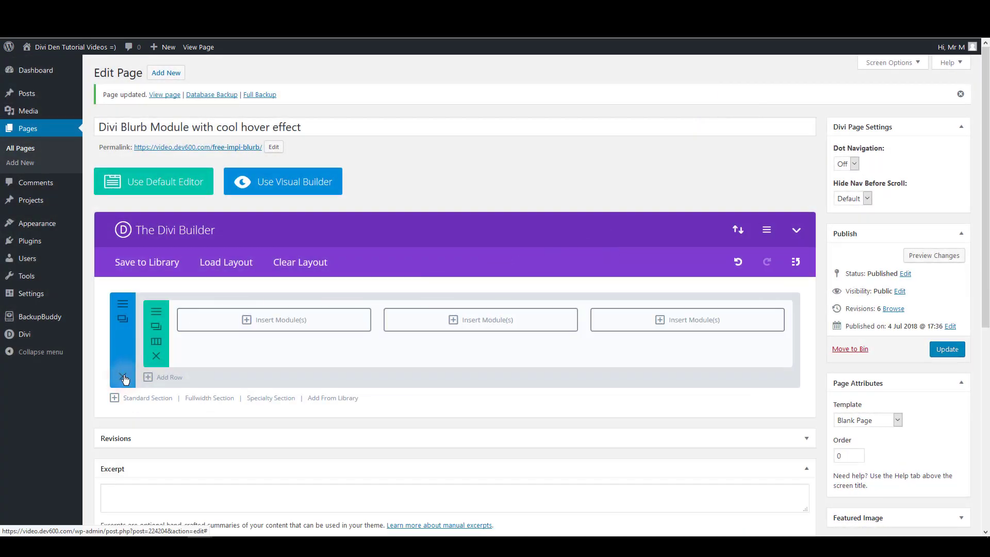
Step: Set the new section's CSS ID and CSS class to free_impi_blurbs and save
{"action": "left_click", "coordinate": [122, 307]}
{"action": "left_click", "coordinate": [416, 133]}
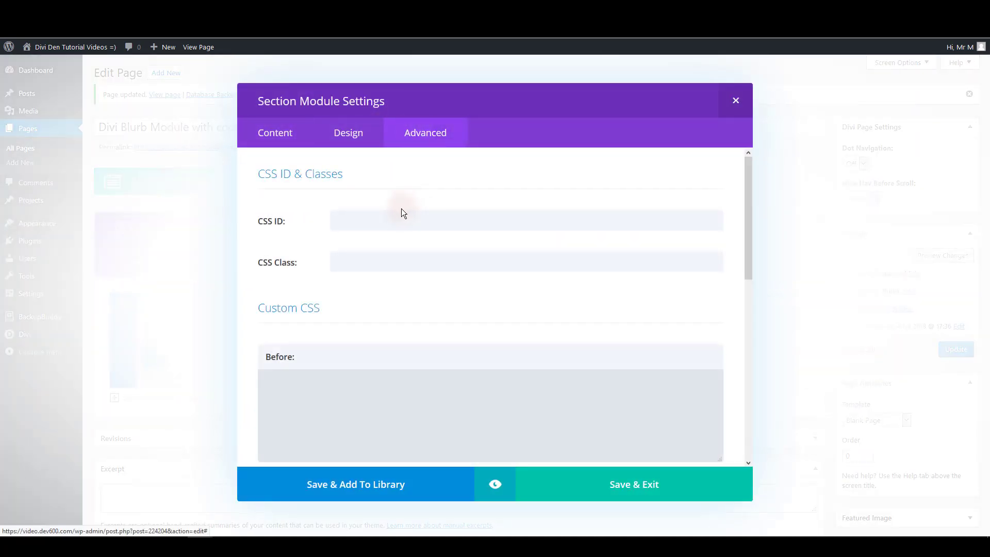
{"action": "left_click", "coordinate": [380, 217]}
{"action": "type", "text": "free_impi_blurbs"}
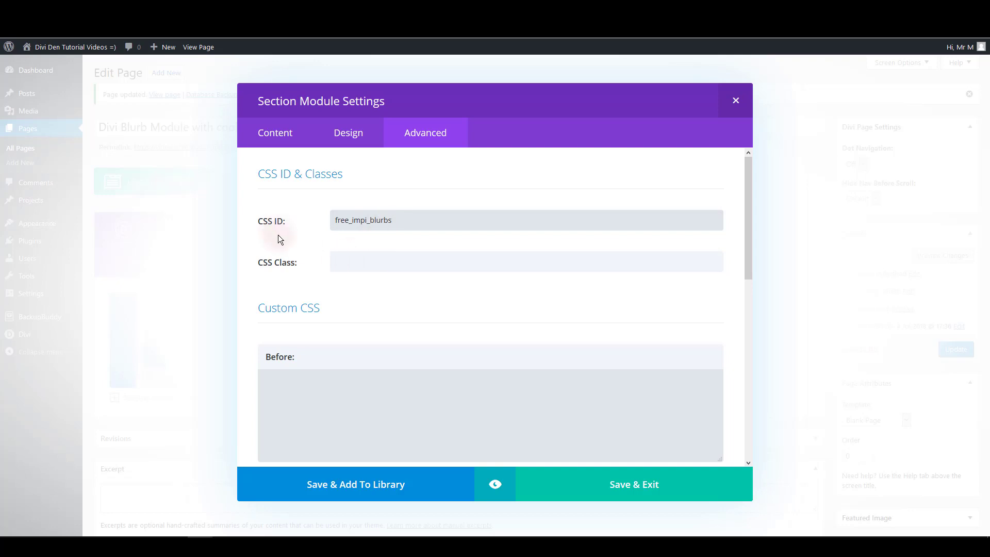
{"action": "left_click", "coordinate": [374, 262]}
{"action": "type", "text": "free_impi_blurbs"}
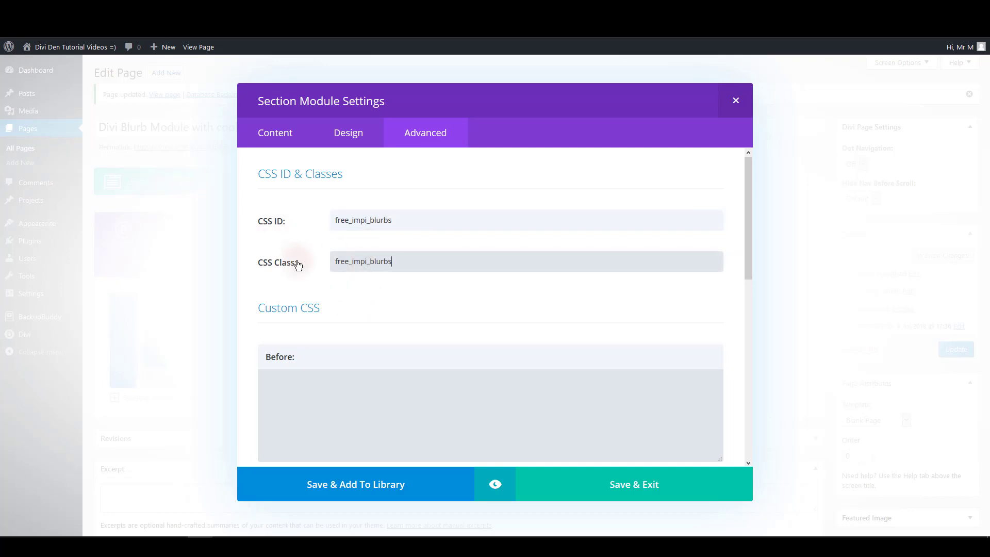
{"action": "left_click", "coordinate": [619, 488]}
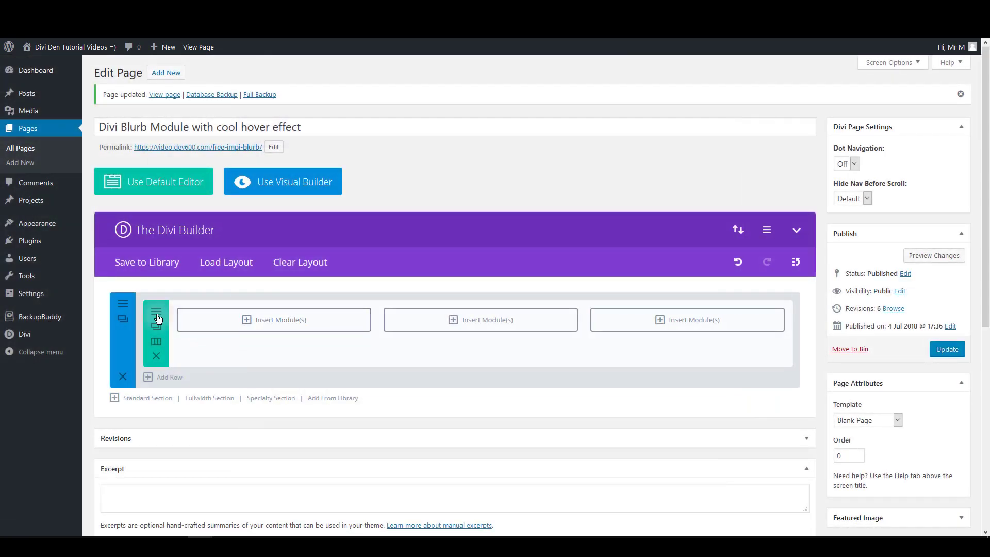
Step: Set the three-column row to a custom width of 1170px and a custom gutter width of 2
{"action": "left_click", "coordinate": [158, 319]}
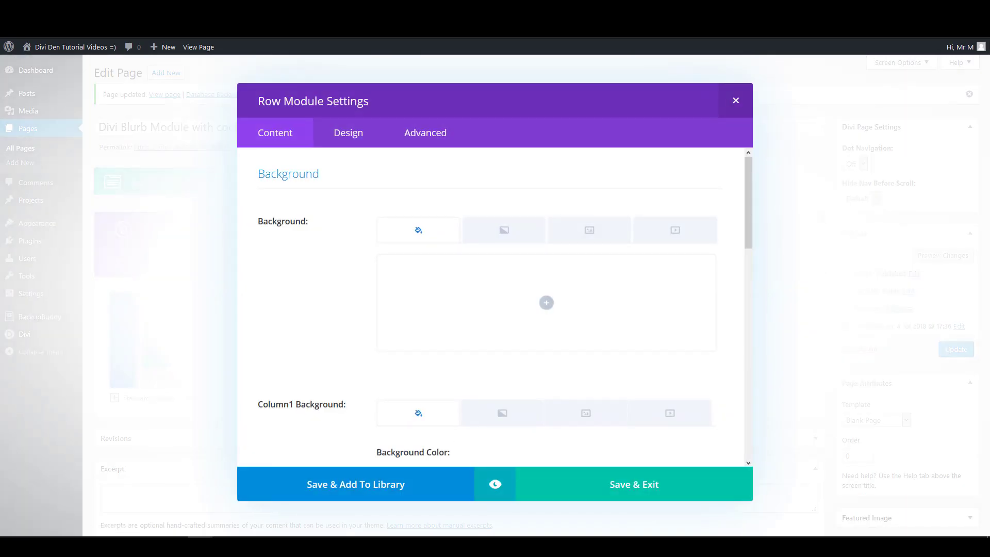
{"action": "left_click", "coordinate": [345, 135]}
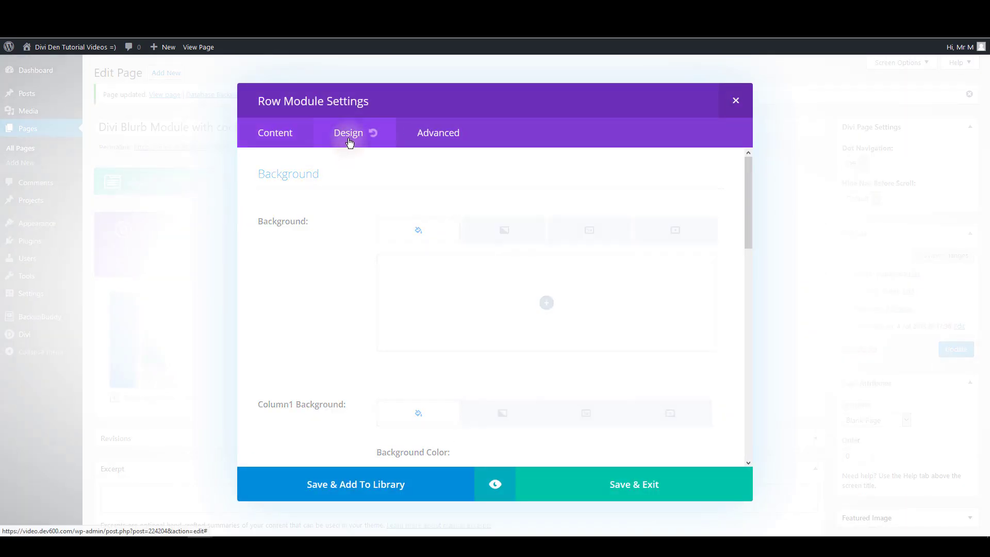
{"action": "scroll", "coordinate": [378, 275], "scroll_direction": "down", "scroll_amount": 1}
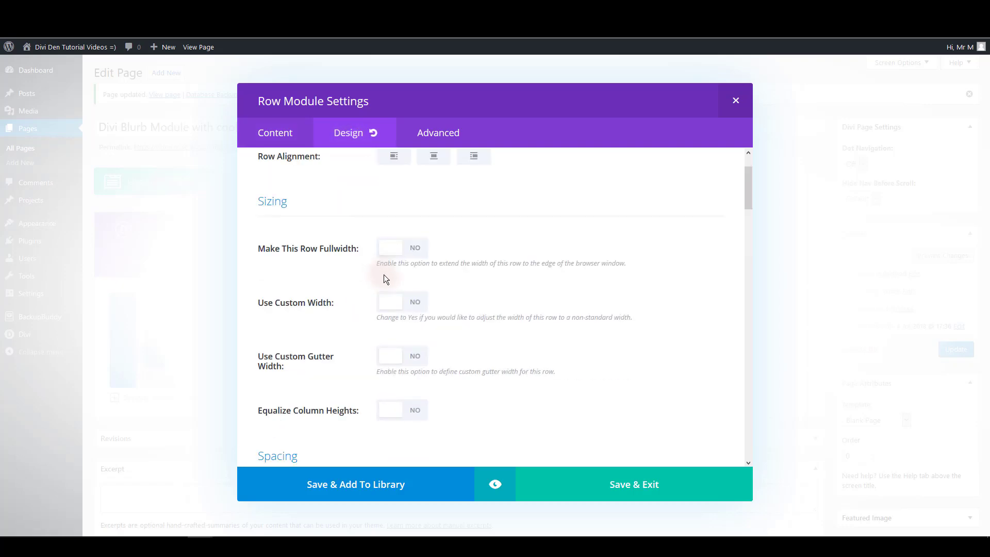
{"action": "left_click", "coordinate": [411, 311]}
{"action": "left_click_drag", "start_coordinate": [659, 356], "coordinate": [669, 354]}
{"action": "type", "text": "1"}
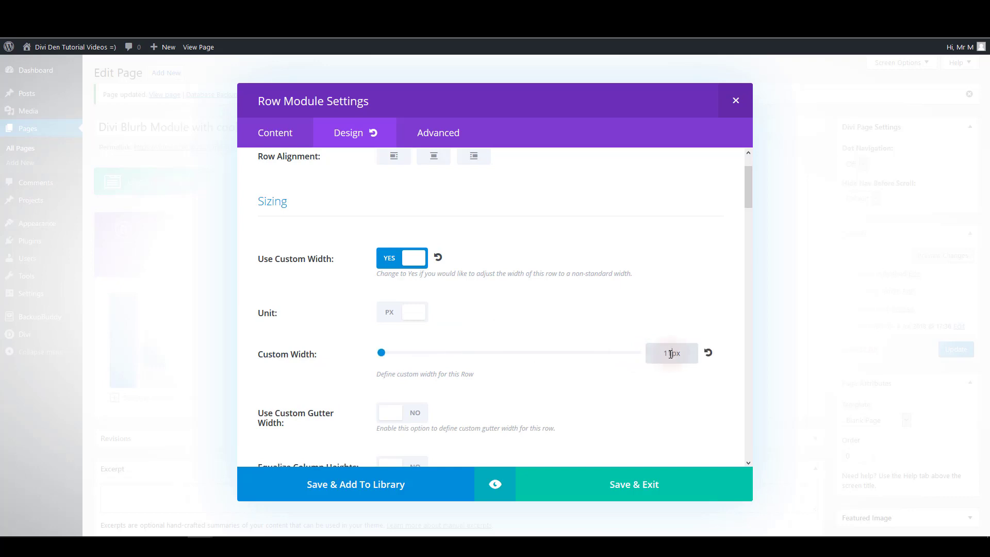
{"action": "type", "text": "170"}
{"action": "scroll", "coordinate": [495, 392], "scroll_direction": "down", "scroll_amount": 2}
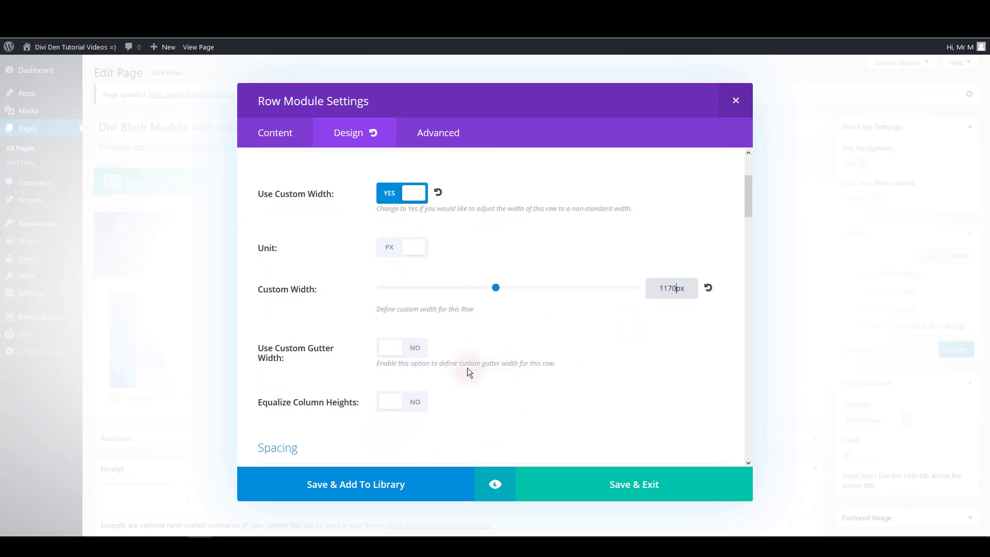
{"action": "left_click", "coordinate": [401, 351]}
{"action": "double_click", "coordinate": [671, 400]}
{"action": "type", "text": "2"}
{"action": "scroll", "coordinate": [670, 369], "scroll_direction": "down", "scroll_amount": 4}
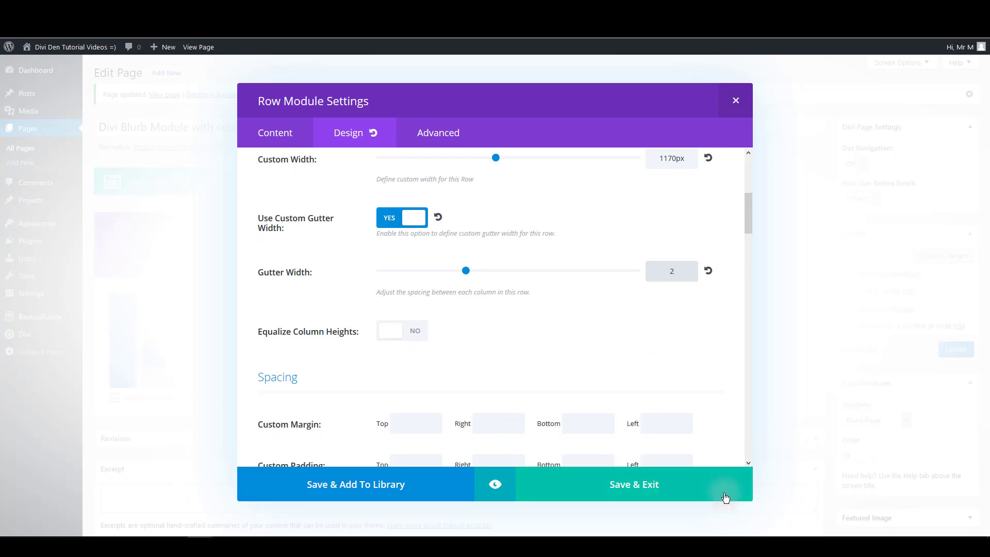
{"action": "left_click", "coordinate": [621, 469]}
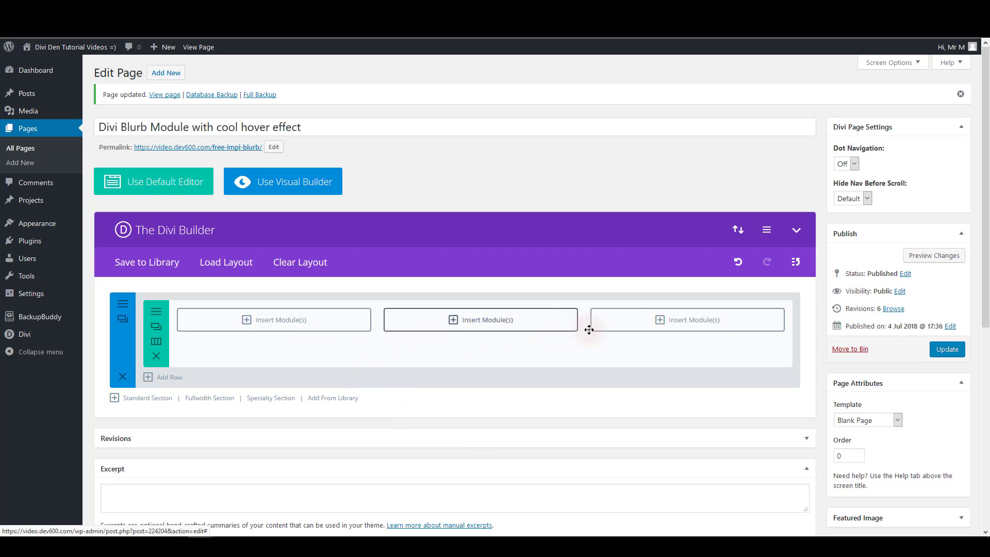
Step: Add a blurb to the first column titled 'Meet The Team' with Lorem ipsum body text
{"action": "left_click", "coordinate": [320, 328]}
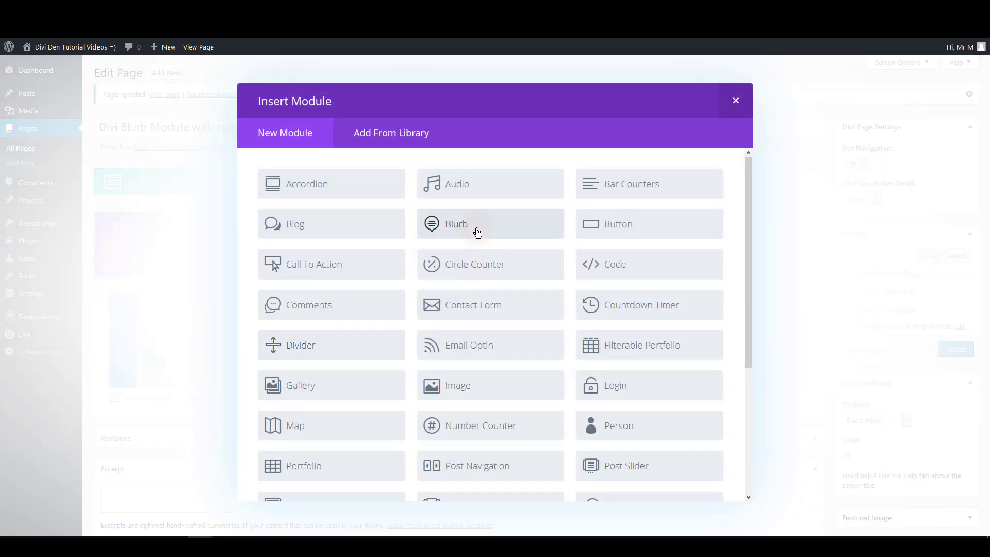
{"action": "left_click", "coordinate": [477, 233]}
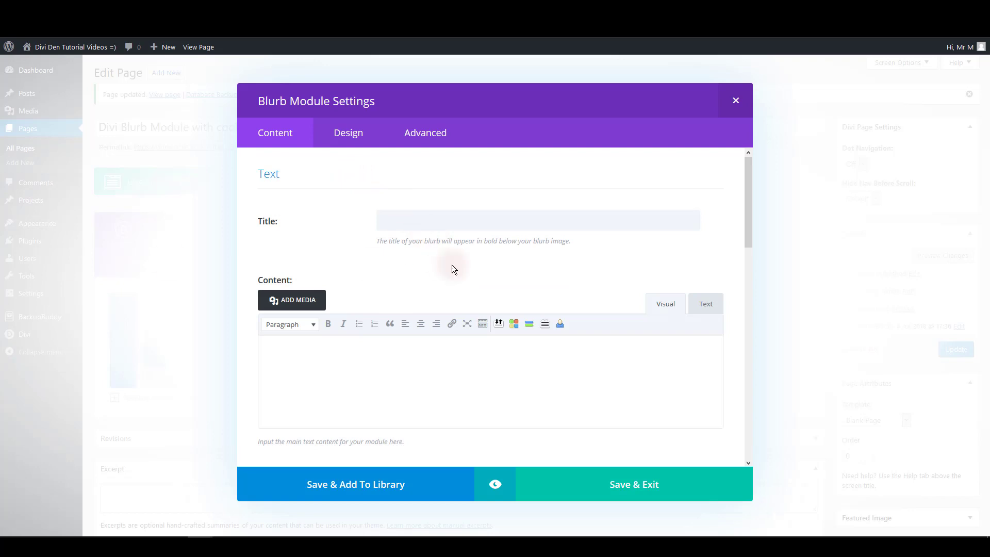
{"action": "left_click", "coordinate": [451, 221]}
{"action": "type", "text": "Meet The Team"}
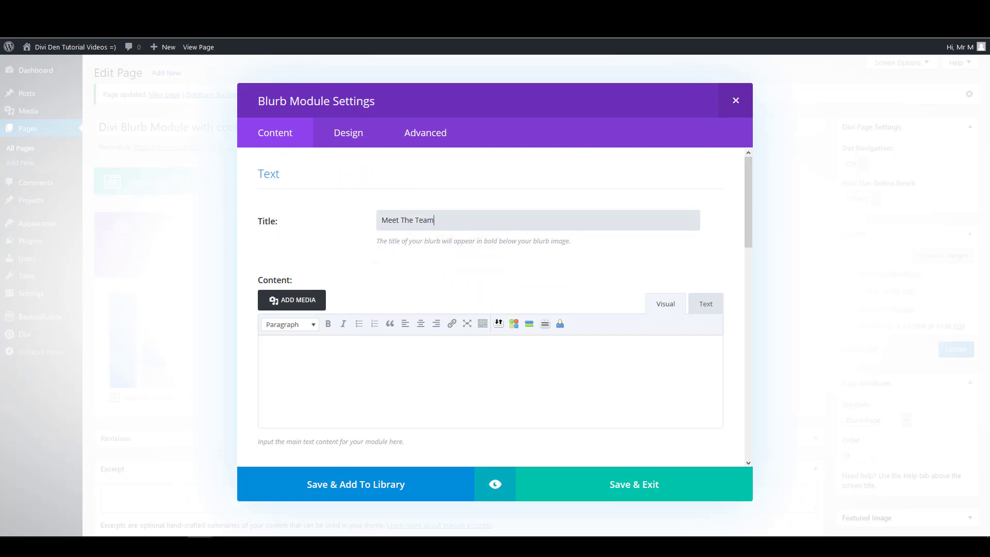
{"action": "left_click", "coordinate": [422, 397]}
{"action": "type", "text": "Lorem ipsum dolor sit amet, consectetuer adipiscing elit. Phasellus hendrerit. Pellentesque aliquet nibh nec urna. In nisi neque, aliquet vel, dapibus."}
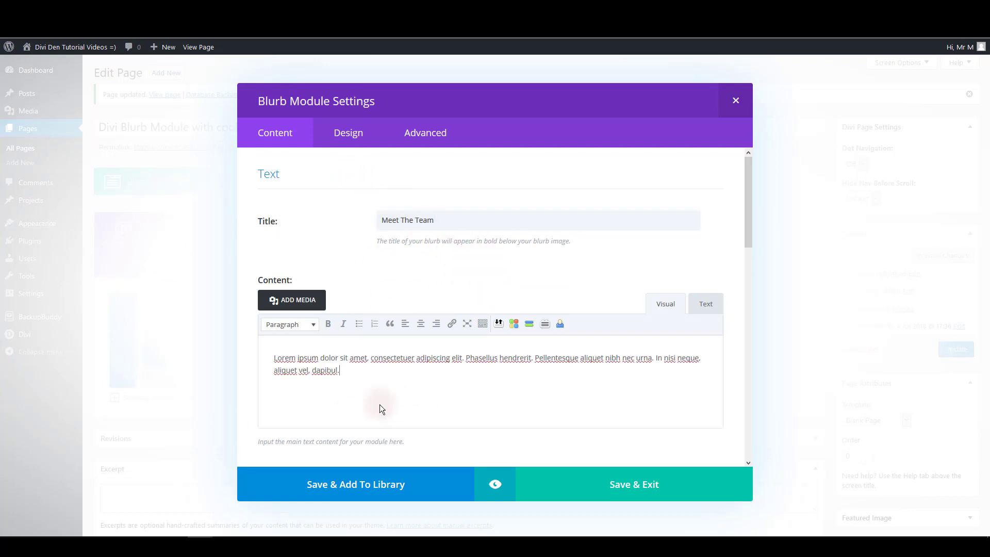
Step: Turn on the blurb icon and choose the speech-bubble icon
{"action": "scroll", "coordinate": [382, 404], "scroll_direction": "down", "scroll_amount": 10}
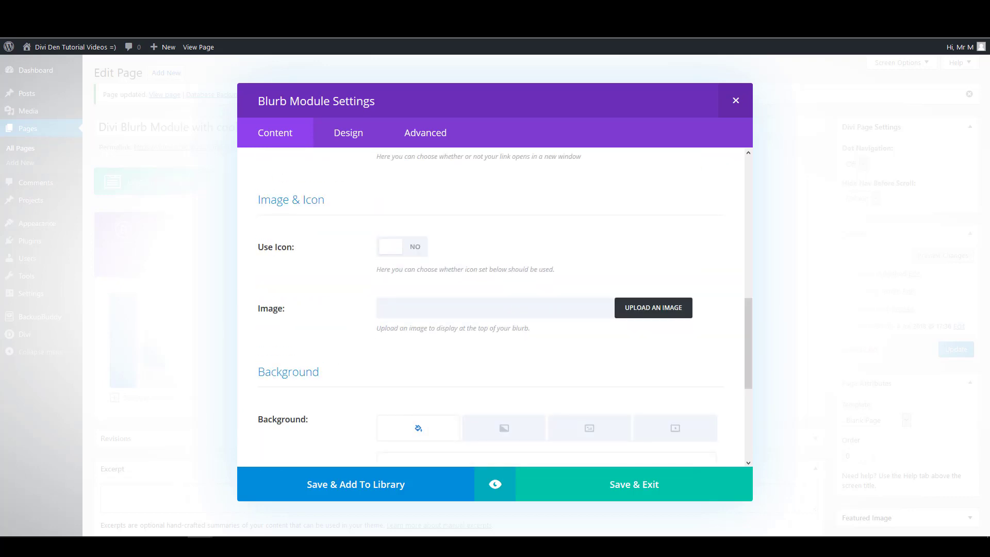
{"action": "scroll", "coordinate": [422, 382], "scroll_direction": "down", "scroll_amount": 5}
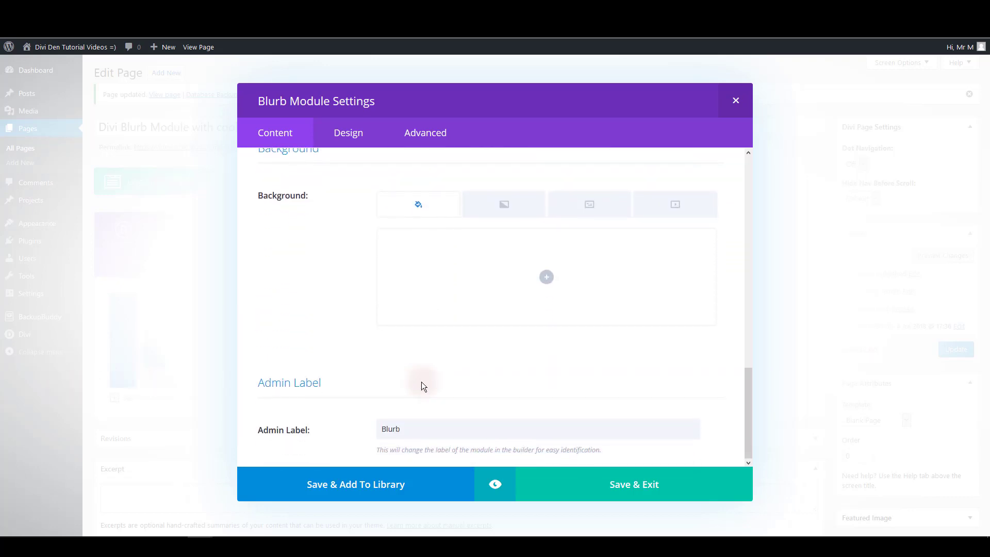
{"action": "scroll", "coordinate": [355, 356], "scroll_direction": "up", "scroll_amount": 6}
{"action": "left_click", "coordinate": [395, 349]}
{"action": "scroll", "coordinate": [400, 340], "scroll_direction": "down", "scroll_amount": 4}
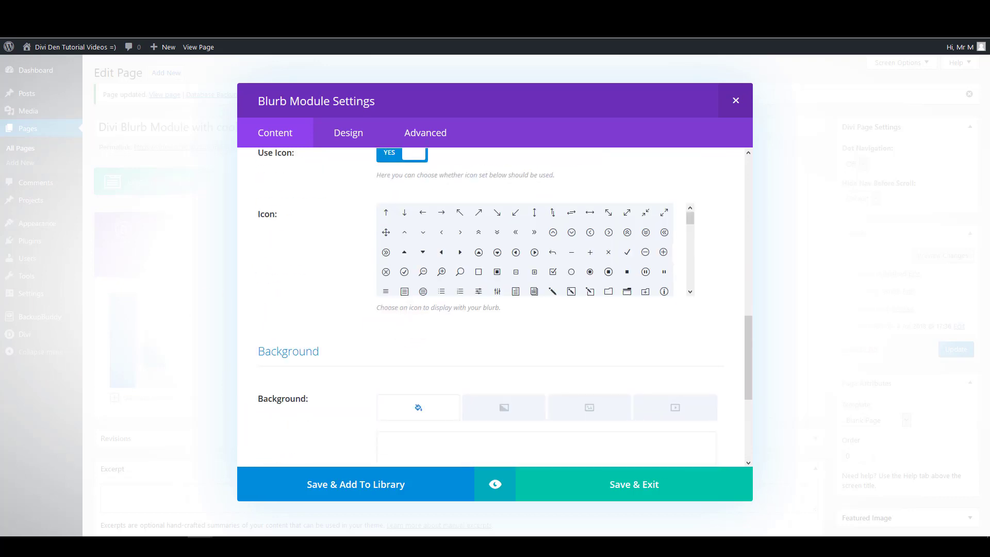
{"action": "scroll", "coordinate": [482, 265], "scroll_direction": "down", "scroll_amount": 3}
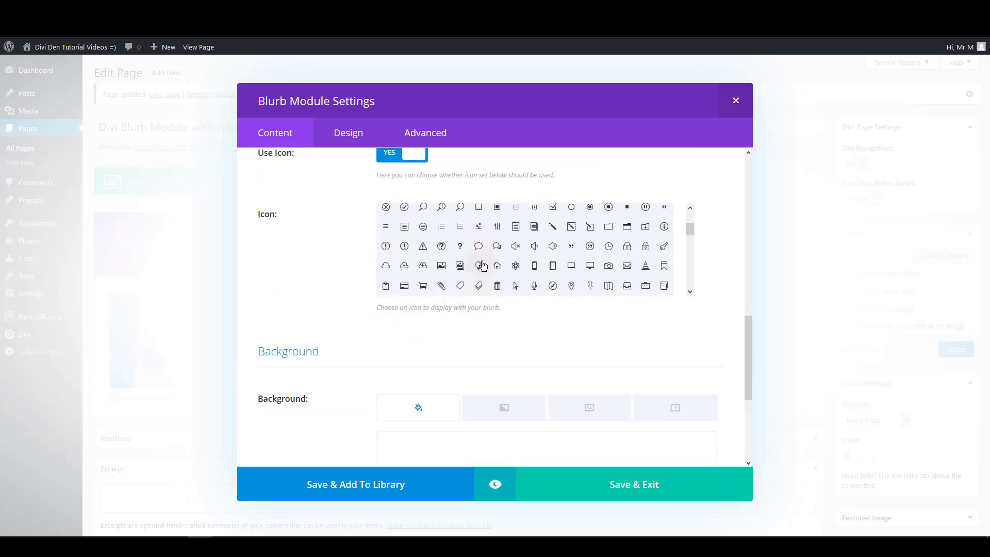
{"action": "left_click", "coordinate": [479, 246]}
Step: Set the blurb icon colour to dark grey #353535
{"action": "left_click", "coordinate": [356, 135]}
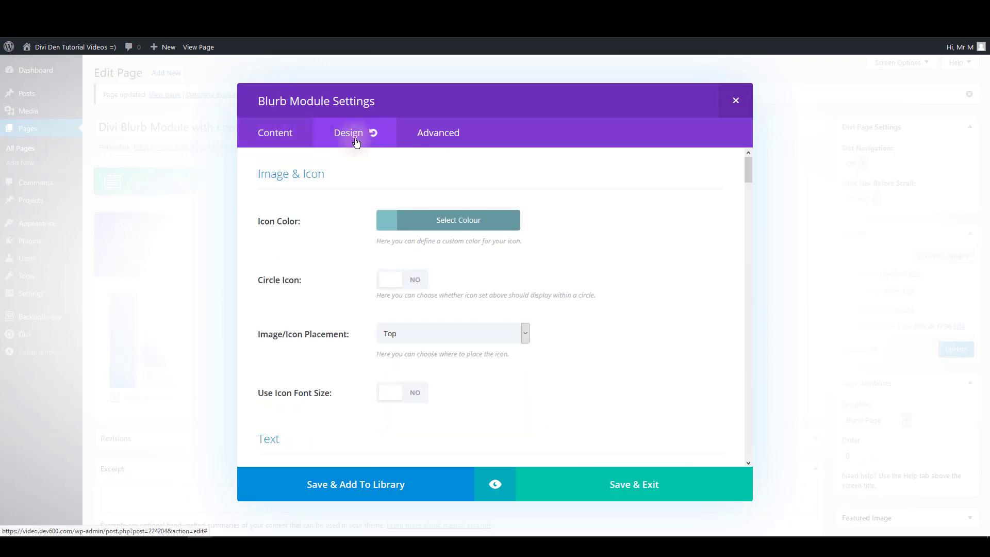
{"action": "left_click", "coordinate": [380, 226]}
{"action": "left_click", "coordinate": [552, 220]}
{"action": "type", "text": "#353535"}
{"action": "left_click", "coordinate": [597, 278]}
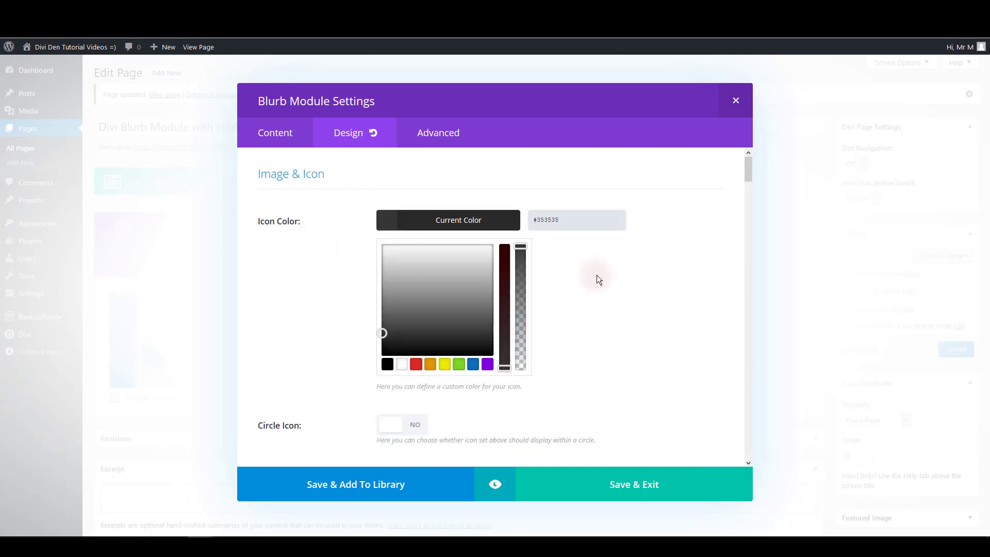
{"action": "left_click", "coordinate": [622, 282]}
Step: Give the icon a custom 60px font size and centre the blurb text
{"action": "scroll", "coordinate": [401, 266], "scroll_direction": "down", "scroll_amount": 3}
{"action": "left_click", "coordinate": [401, 266]}
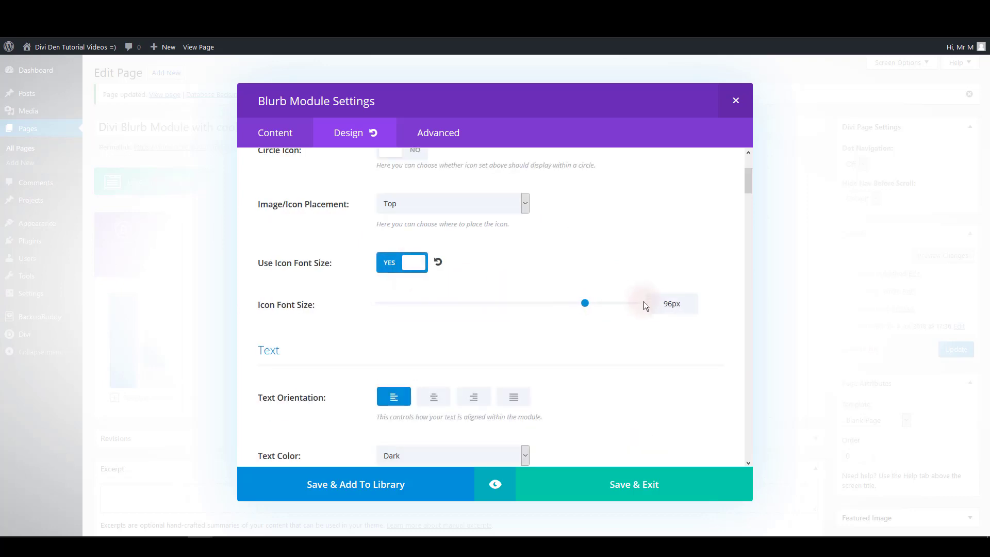
{"action": "left_click_drag", "start_coordinate": [667, 304], "coordinate": [673, 304]}
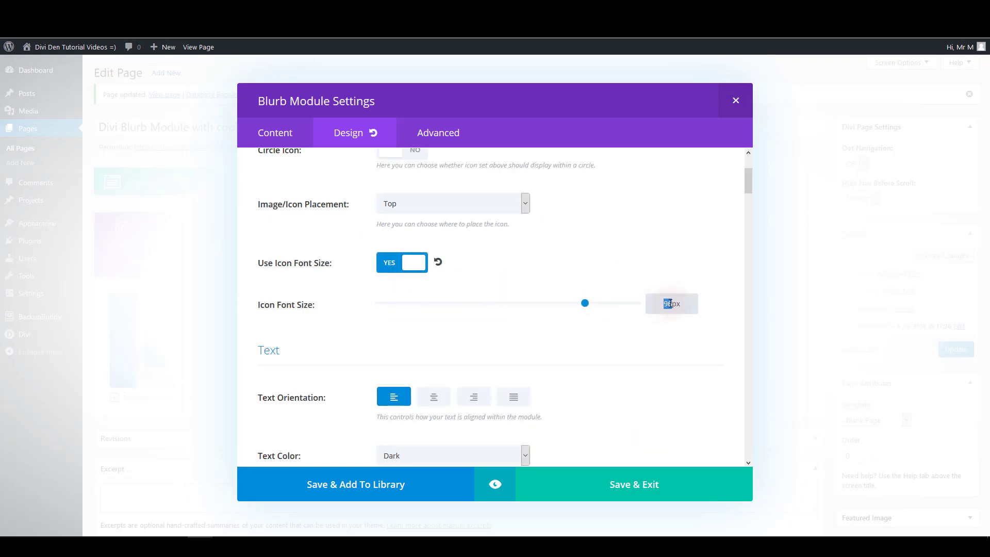
{"action": "type", "text": "60"}
{"action": "left_click", "coordinate": [433, 404]}
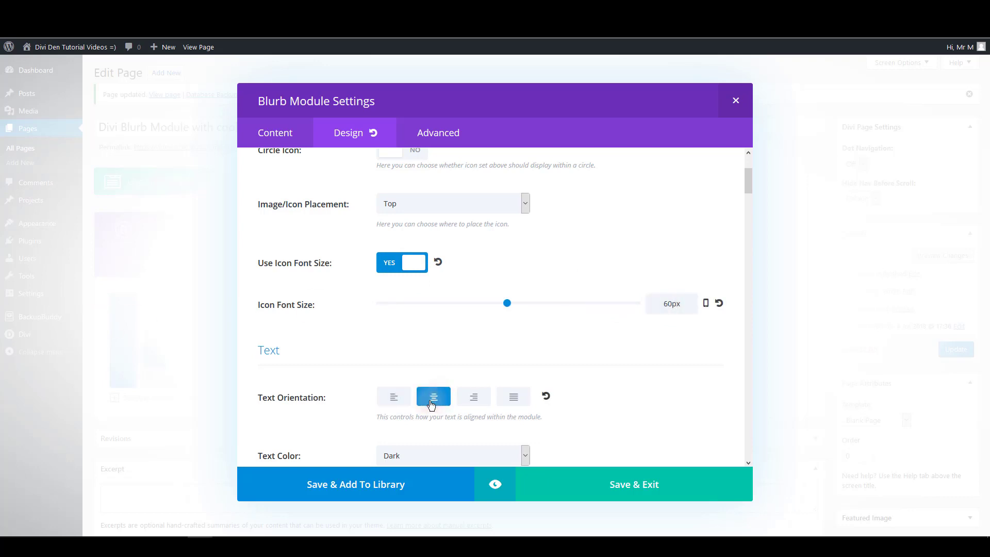
{"action": "scroll", "coordinate": [514, 345], "scroll_direction": "down", "scroll_amount": 8}
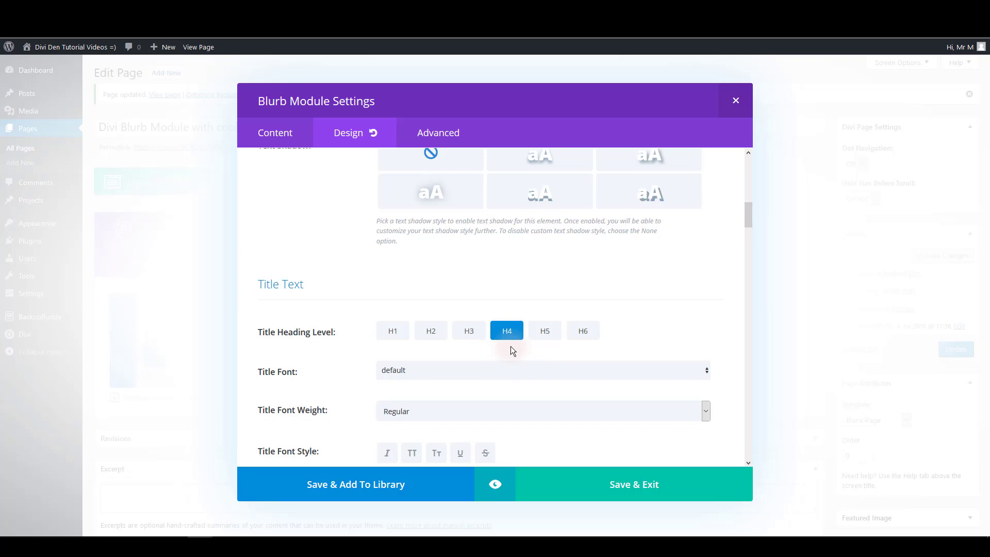
Step: Make the blurb title bold Playfair Display with centred alignment
{"action": "left_click", "coordinate": [407, 371]}
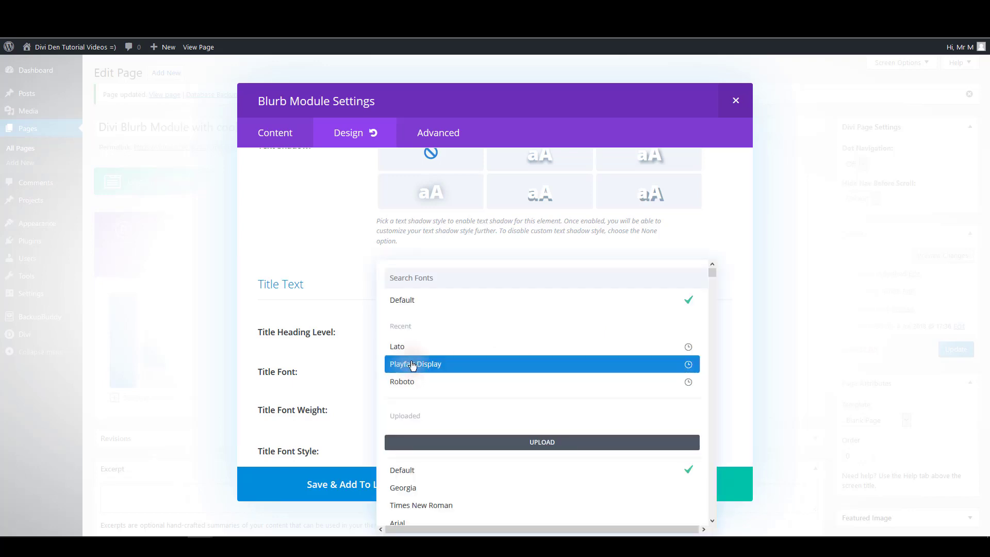
{"action": "left_click", "coordinate": [441, 364]}
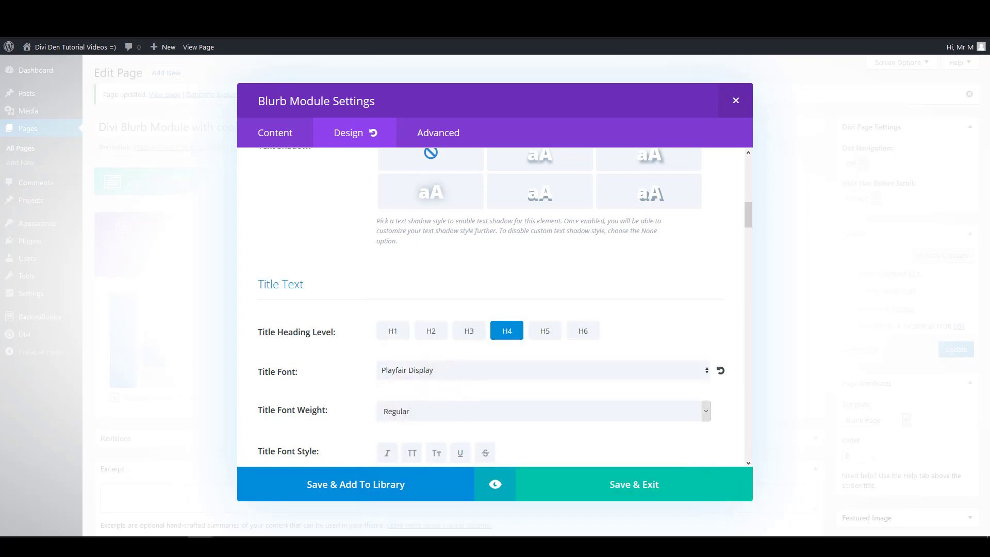
{"action": "left_click", "coordinate": [423, 420]}
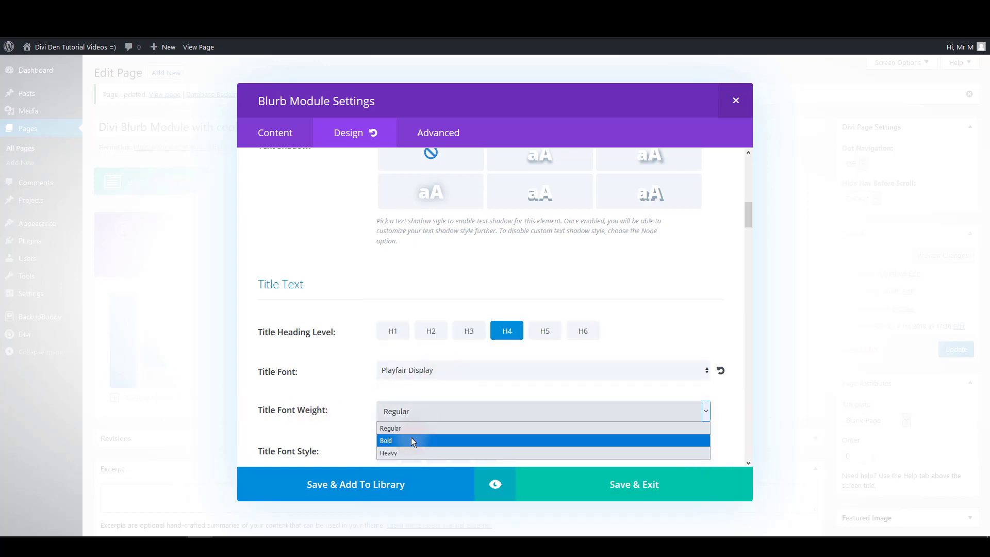
{"action": "left_click", "coordinate": [412, 440]}
{"action": "scroll", "coordinate": [356, 394], "scroll_direction": "down", "scroll_amount": 3}
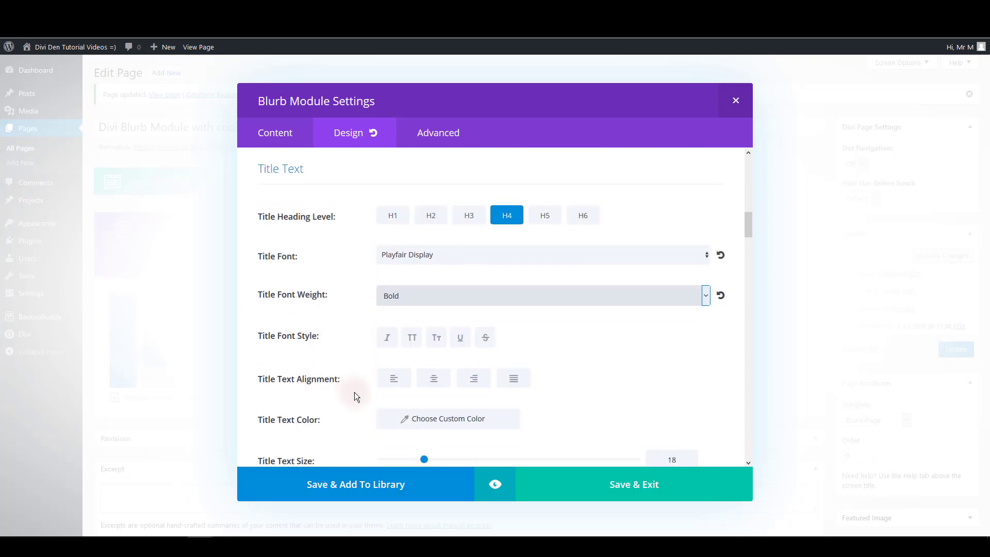
{"action": "left_click", "coordinate": [432, 367]}
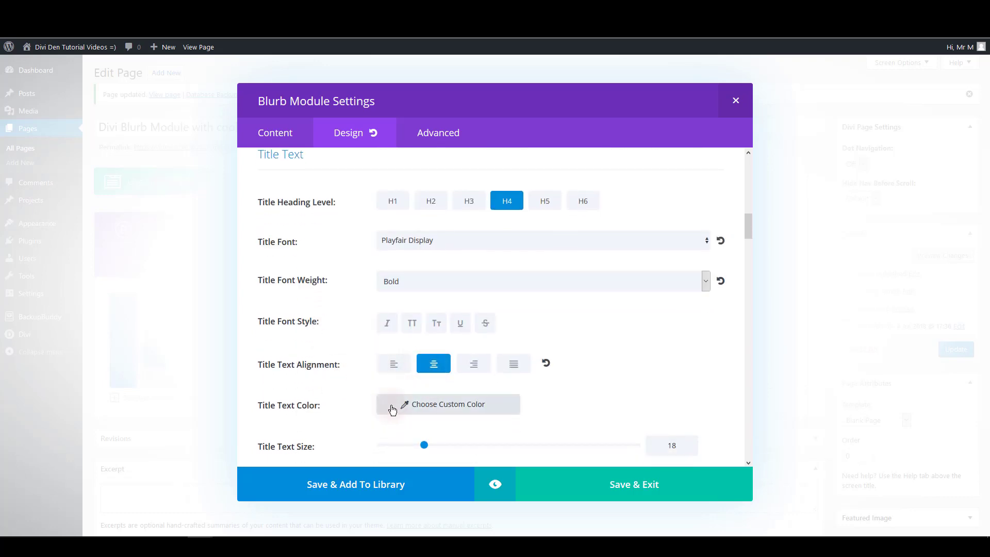
Step: Colour the title #353535 and set its text size to 30
{"action": "left_click", "coordinate": [390, 410]}
{"action": "left_click", "coordinate": [563, 404]}
{"action": "type", "text": "#353535"}
{"action": "left_click", "coordinate": [649, 403]}
{"action": "scroll", "coordinate": [567, 369], "scroll_direction": "down", "scroll_amount": 3}
{"action": "left_click_drag", "start_coordinate": [689, 324], "coordinate": [631, 322]}
{"action": "type", "text": "30"}
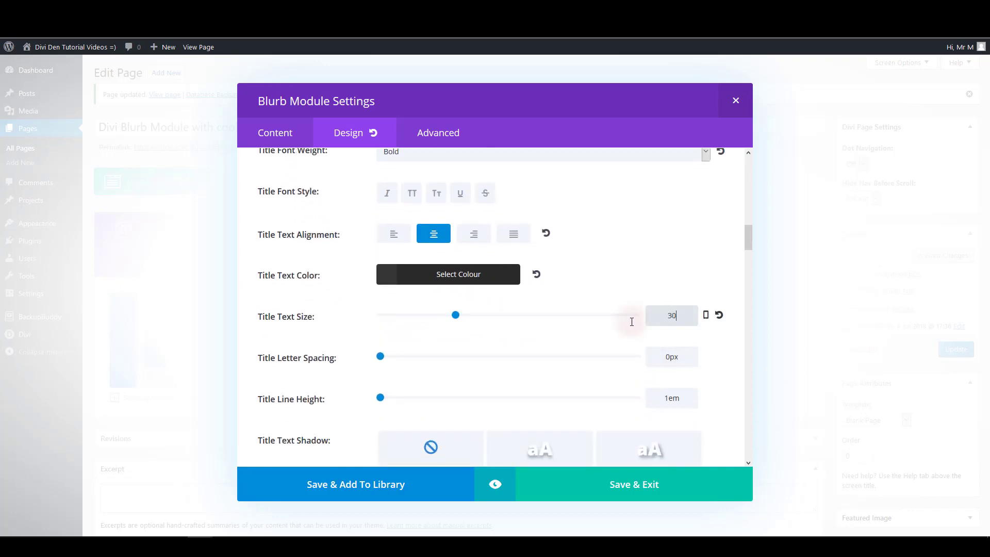
{"action": "left_click", "coordinate": [654, 282]}
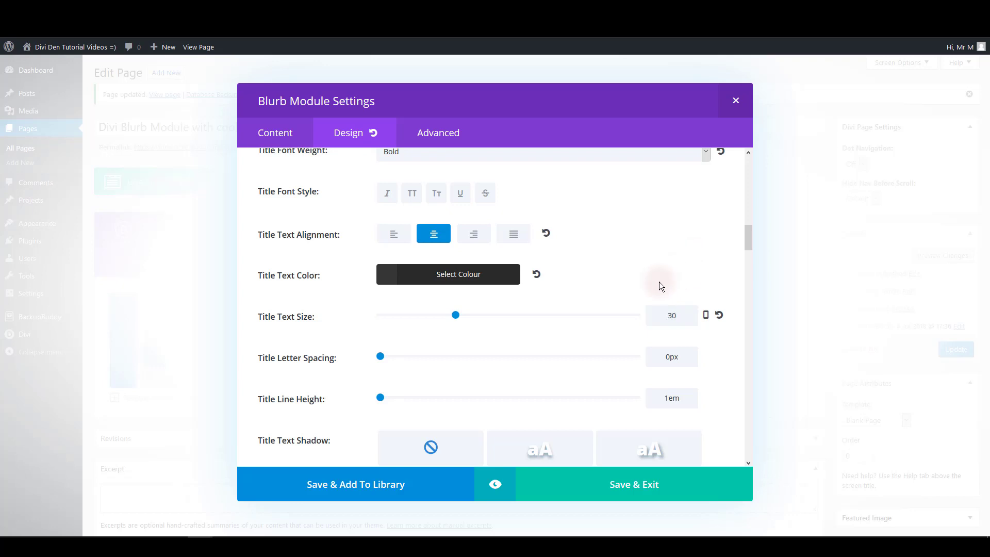
Step: Set the blurb body text to Lato, centred, a dark colour and size 16
{"action": "scroll", "coordinate": [515, 340], "scroll_direction": "down", "scroll_amount": 5}
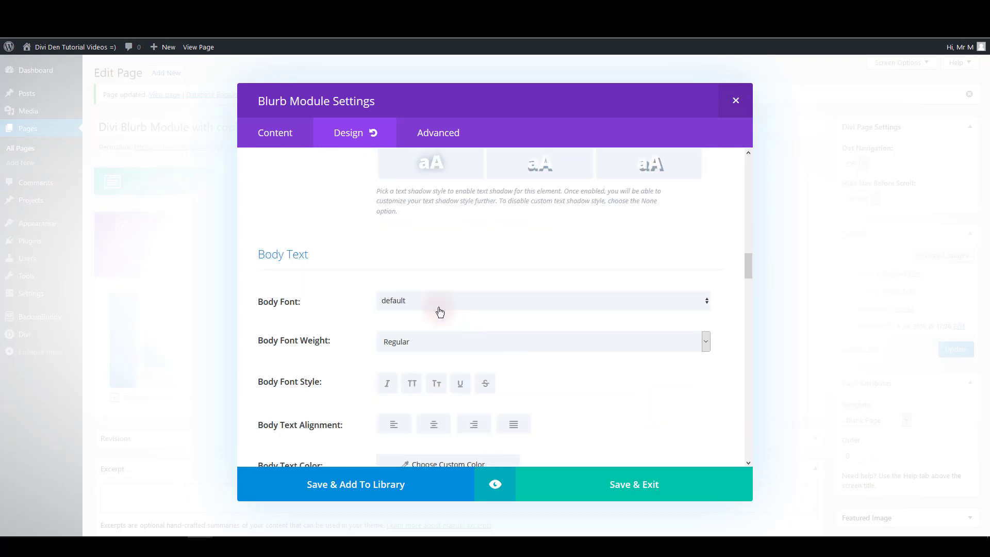
{"action": "left_click", "coordinate": [428, 304]}
{"action": "left_click", "coordinate": [418, 344]}
{"action": "scroll", "coordinate": [439, 320], "scroll_direction": "down", "scroll_amount": 2}
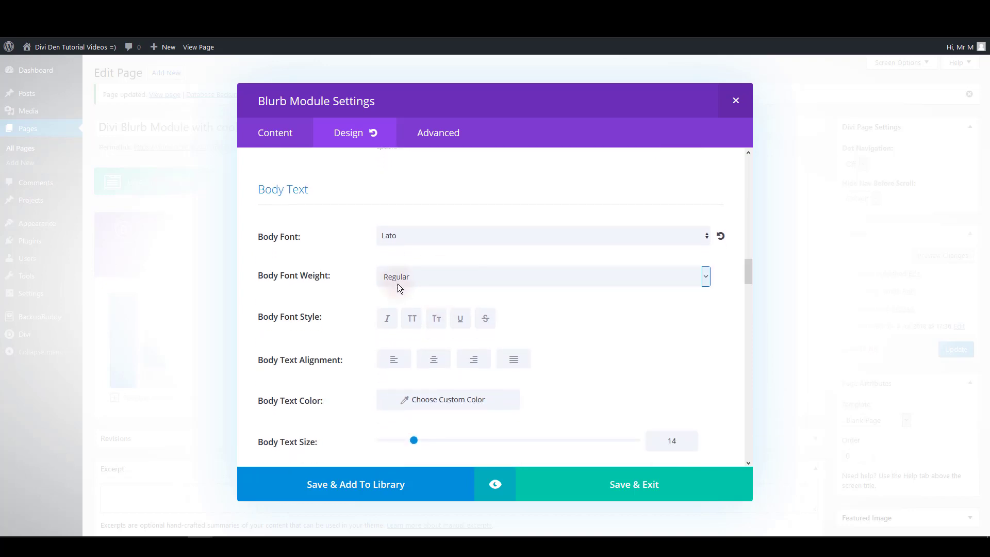
{"action": "scroll", "coordinate": [416, 295], "scroll_direction": "down", "scroll_amount": 4}
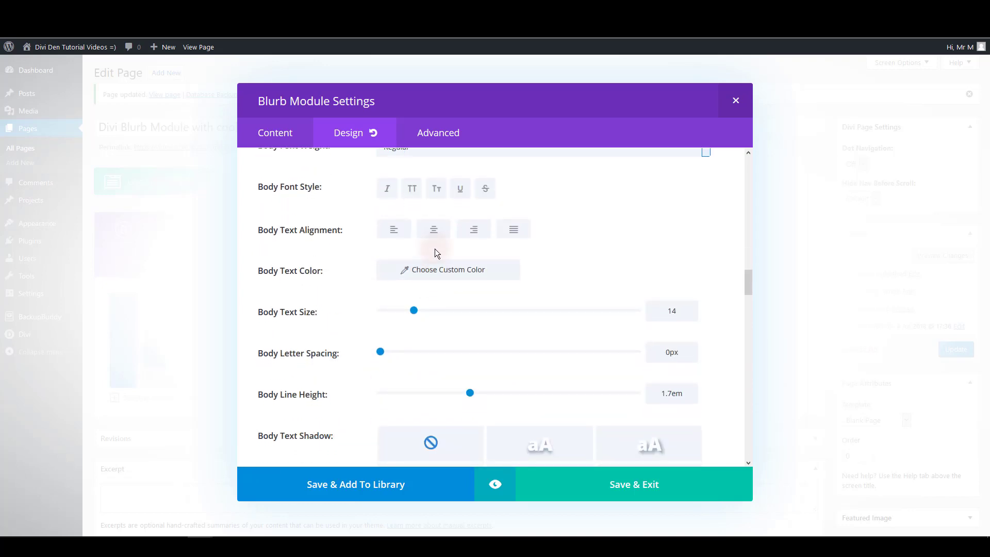
{"action": "left_click", "coordinate": [435, 233]}
{"action": "left_click", "coordinate": [387, 277]}
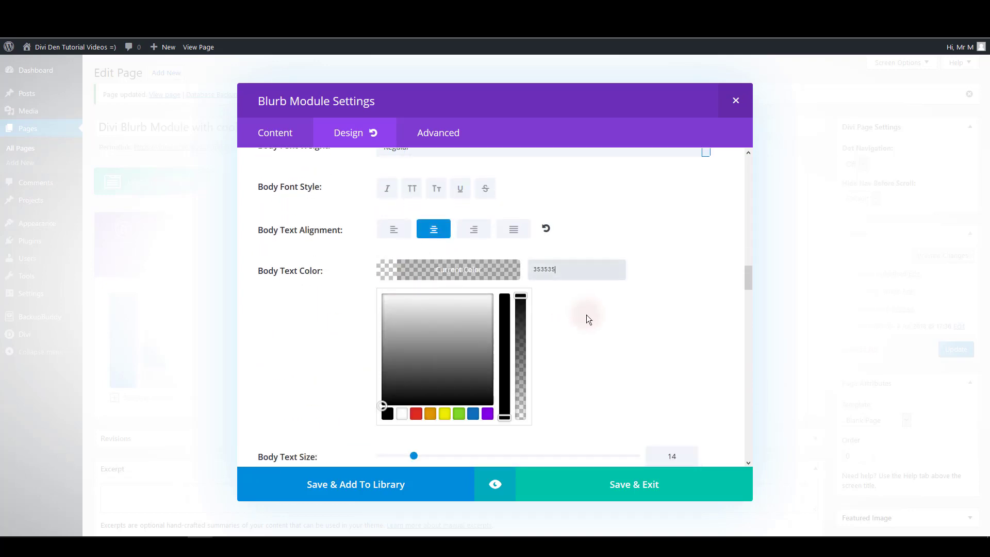
{"action": "left_click", "coordinate": [464, 345]}
{"action": "left_click", "coordinate": [691, 351]}
{"action": "scroll", "coordinate": [691, 351], "scroll_direction": "down", "scroll_amount": 2}
{"action": "double_click", "coordinate": [656, 247]}
{"action": "type", "text": "16"}
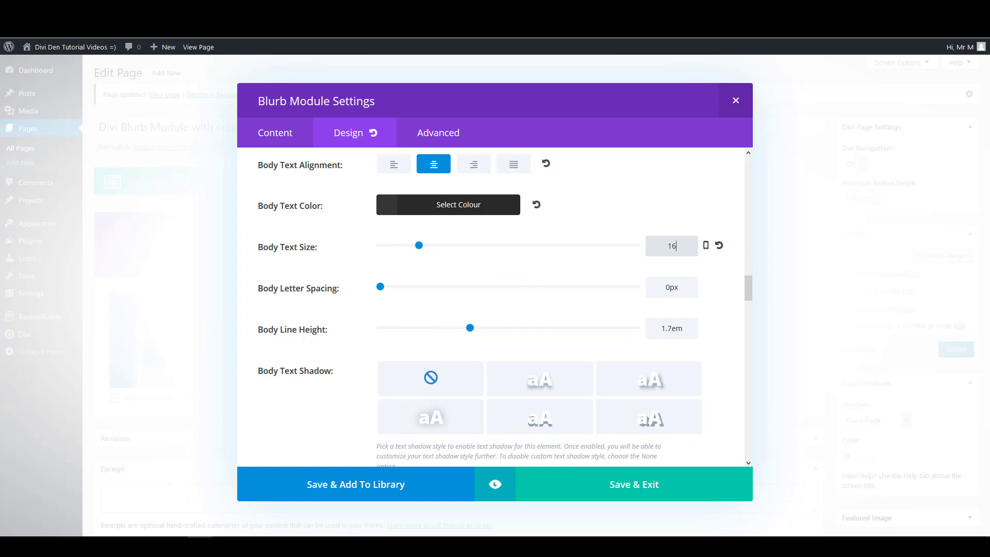
{"action": "scroll", "coordinate": [415, 354], "scroll_direction": "down", "scroll_amount": 10}
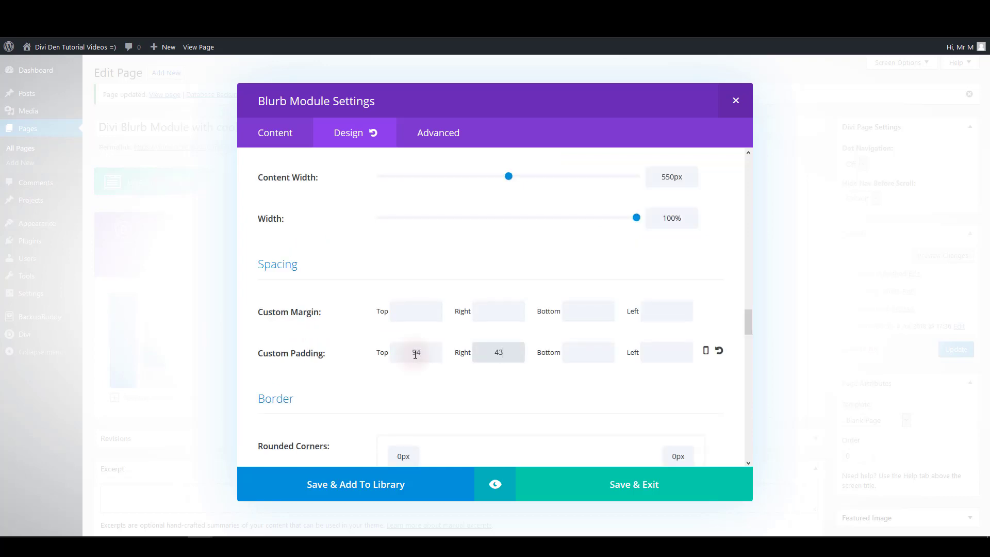
Step: Give the blurb custom padding of 94 top, 43 right, 55 bottom, 43 left
{"action": "key", "text": "Tab"}
{"action": "key", "text": "Tab"}
{"action": "type", "text": "43"}
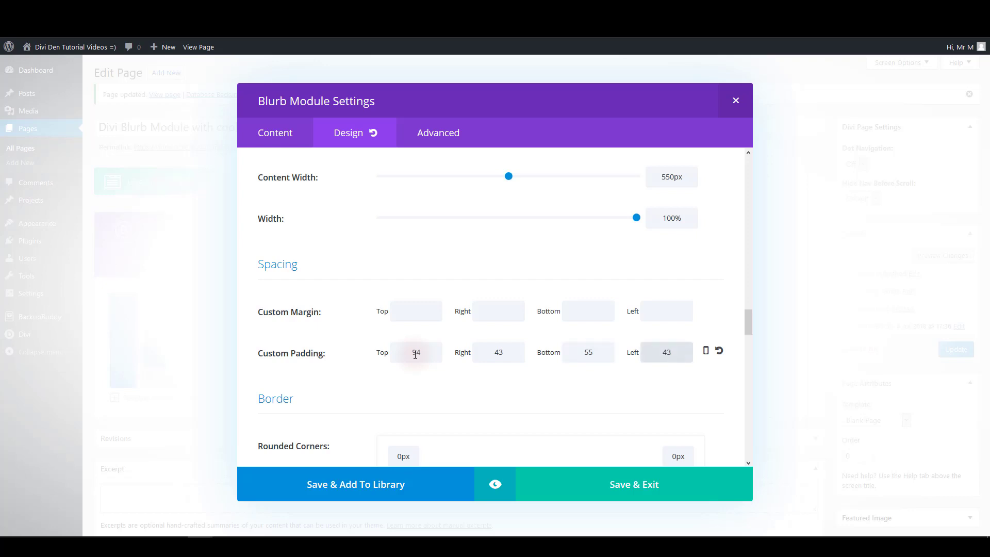
{"action": "left_click", "coordinate": [473, 398]}
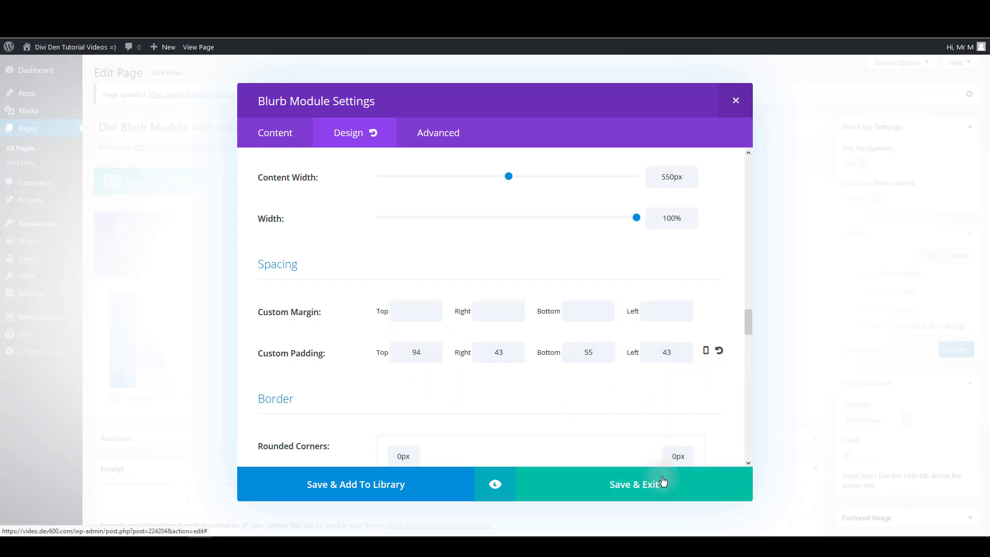
{"action": "scroll", "coordinate": [539, 356], "scroll_direction": "down", "scroll_amount": 3}
Step: Paste the 'Say Hello' hover-title styles into the blurb's Before custom CSS
{"action": "left_click", "coordinate": [441, 132]}
{"action": "scroll", "coordinate": [347, 296], "scroll_direction": "down", "scroll_amount": 1}
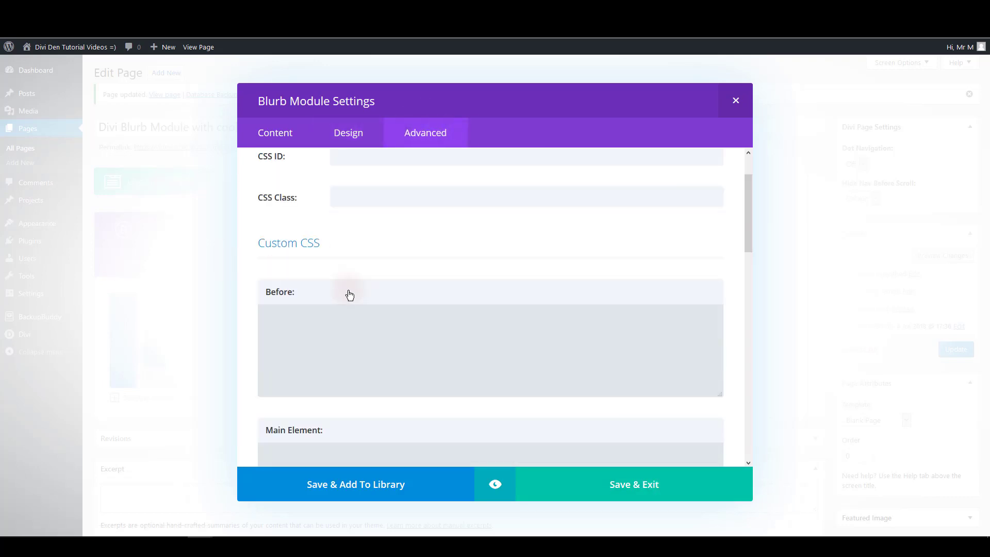
{"action": "left_click", "coordinate": [351, 343]}
{"action": "scroll", "coordinate": [345, 351], "scroll_direction": "down", "scroll_amount": 2}
{"action": "left_click", "coordinate": [340, 351]}
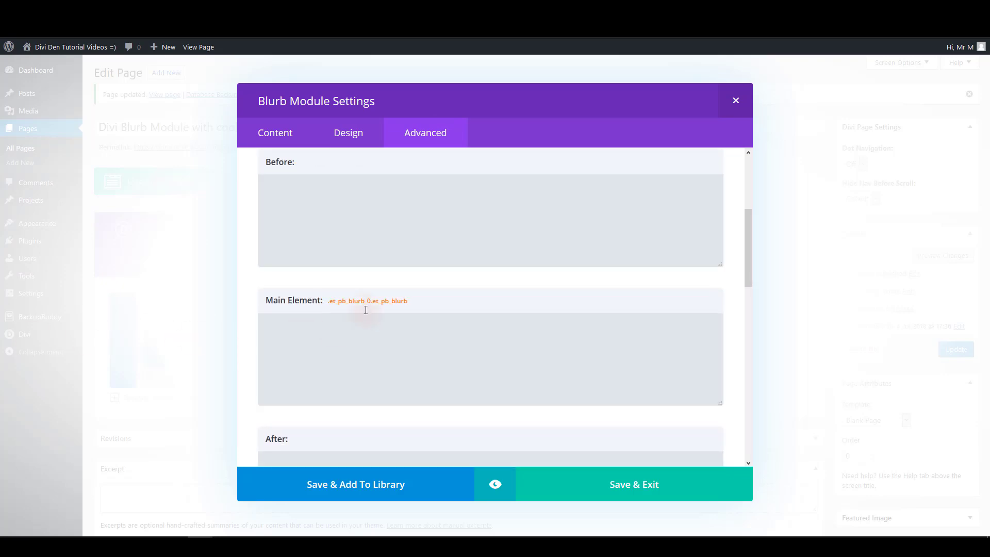
{"action": "left_click", "coordinate": [354, 217]}
{"action": "key", "text": "ctrl+v"}
{"action": "scroll", "coordinate": [427, 230], "scroll_direction": "up", "scroll_amount": 6}
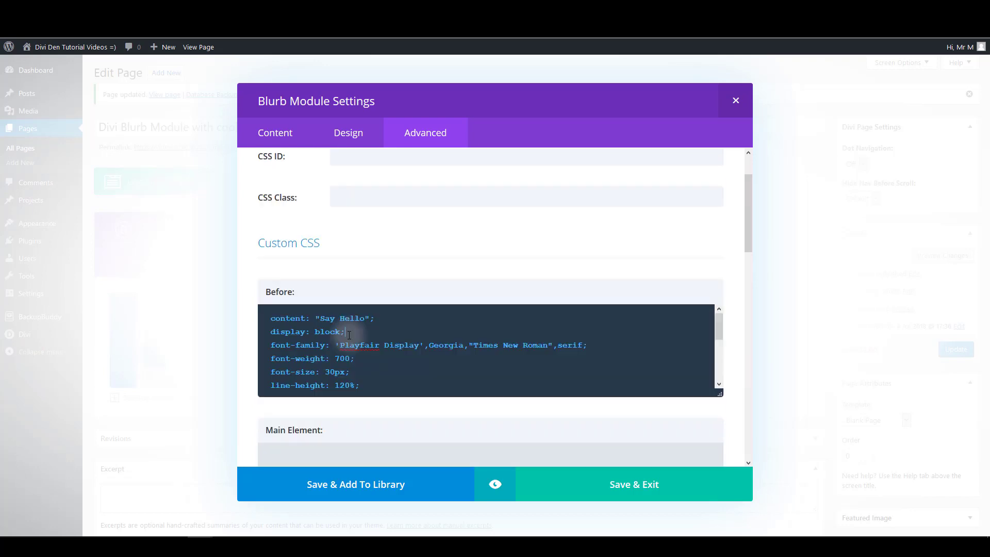
{"action": "scroll", "coordinate": [402, 346], "scroll_direction": "down", "scroll_amount": 5}
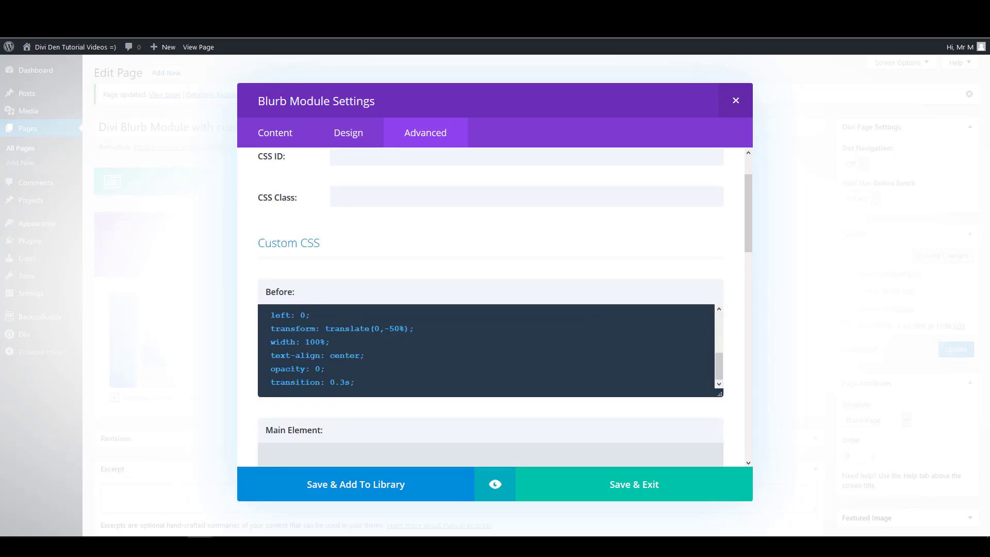
{"action": "left_click", "coordinate": [446, 419]}
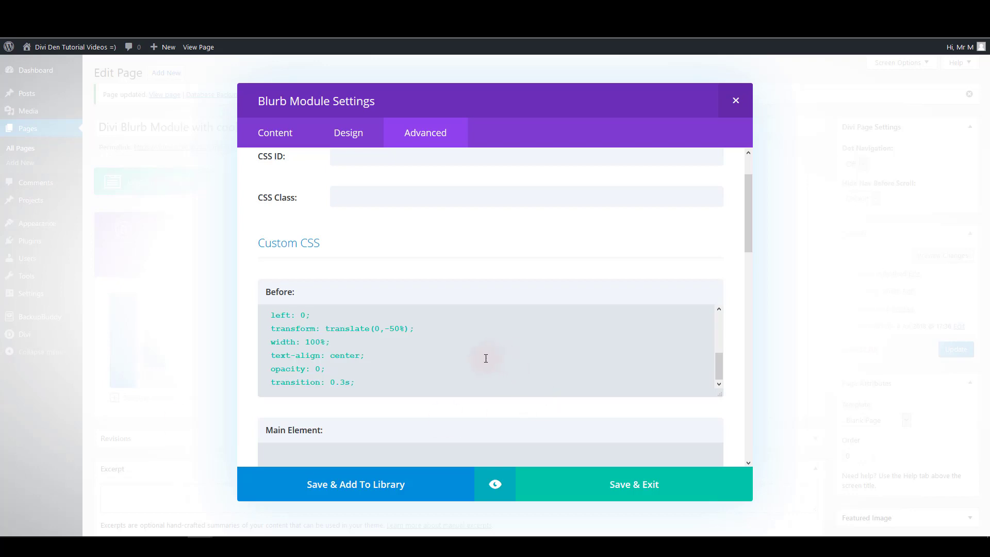
Step: Add background-color: #e5c2c2; to the Main Element CSS and save the blurb
{"action": "scroll", "coordinate": [492, 357], "scroll_direction": "down", "scroll_amount": 2}
{"action": "left_click", "coordinate": [354, 397]}
{"action": "type", "text": "background-color: #e5c2c2;"}
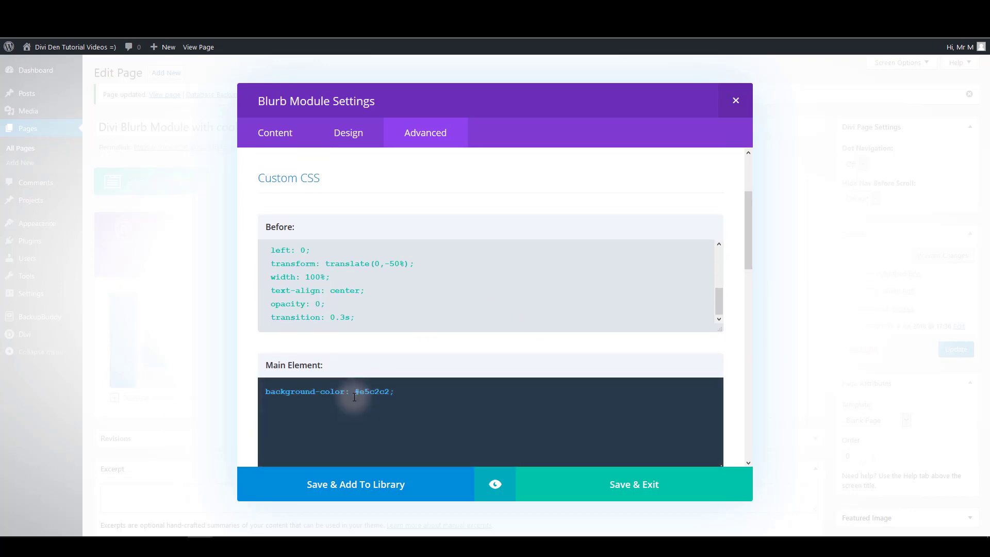
{"action": "key", "text": "BackSpace"}
{"action": "scroll", "coordinate": [397, 393], "scroll_direction": "down", "scroll_amount": 3}
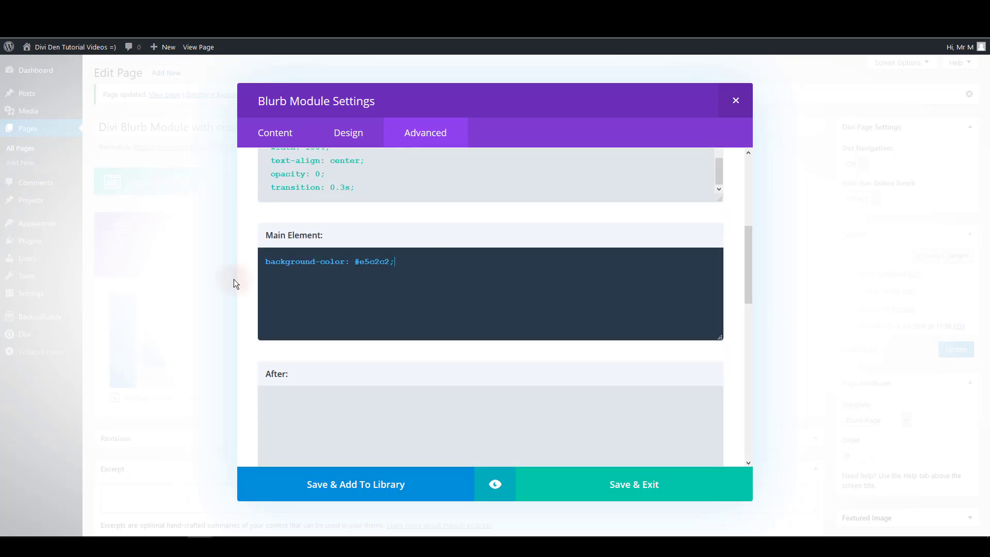
{"action": "left_click", "coordinate": [681, 482]}
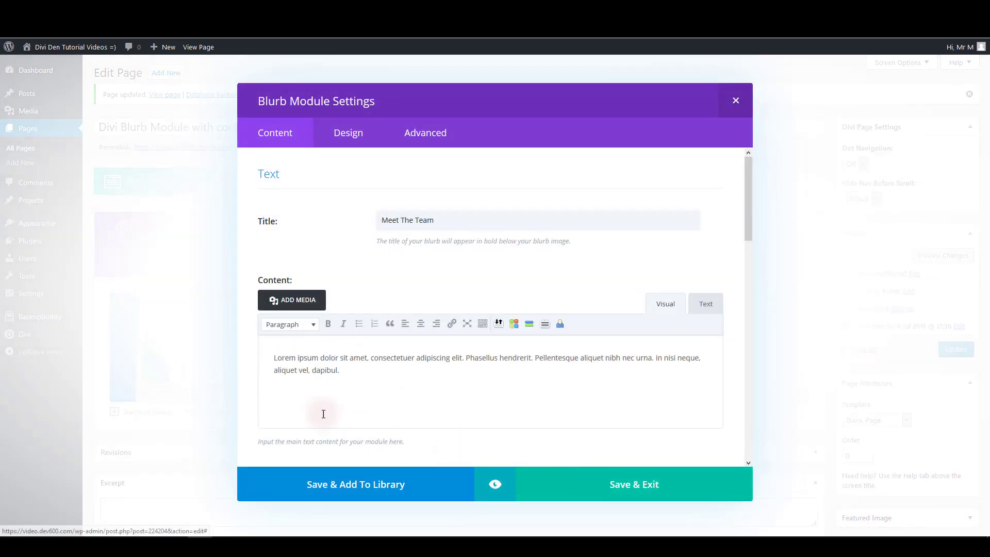
Step: Duplicate the blurb and move the copies into the second and third columns
{"action": "left_click", "coordinate": [579, 482]}
{"action": "left_click_drag", "start_coordinate": [281, 348], "coordinate": [414, 323]}
{"action": "left_click", "coordinate": [416, 323]}
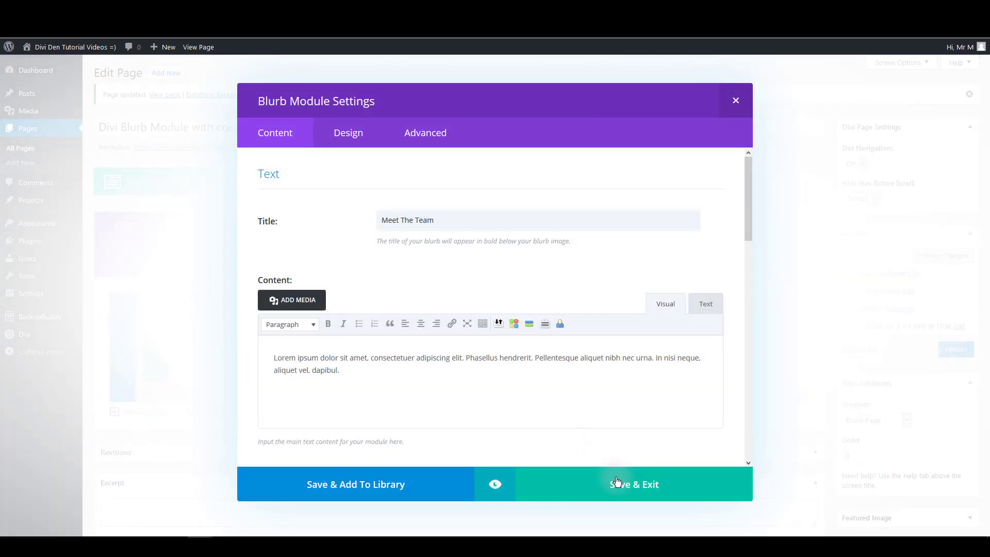
{"action": "left_click", "coordinate": [612, 482]}
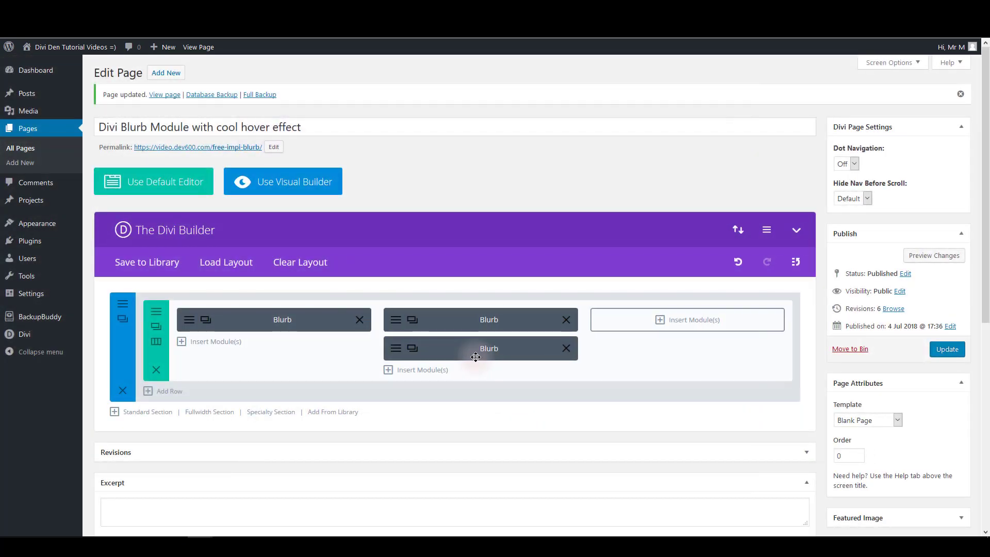
{"action": "left_click_drag", "start_coordinate": [477, 348], "coordinate": [691, 316]}
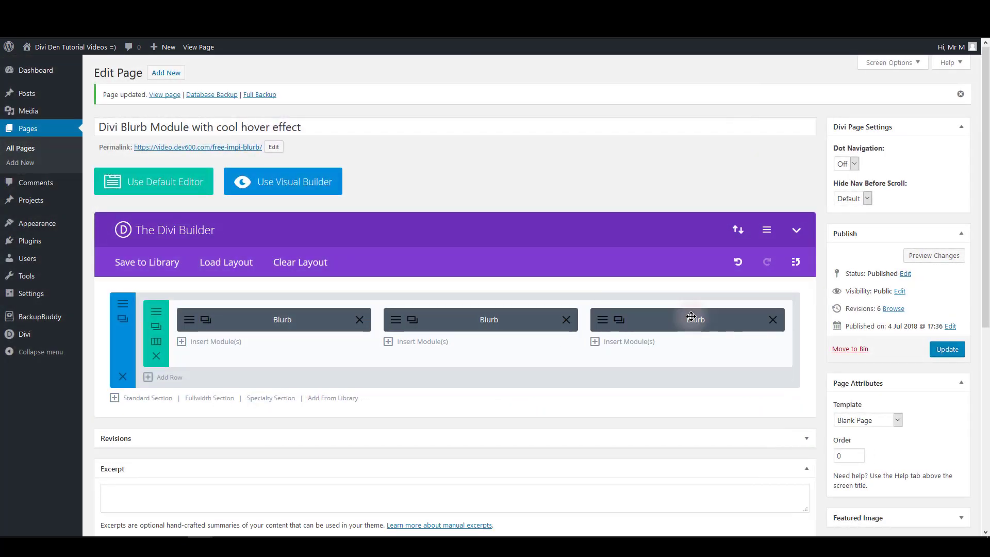
Step: Switch the second blurb's icon to the lightbulb
{"action": "left_click", "coordinate": [396, 320]}
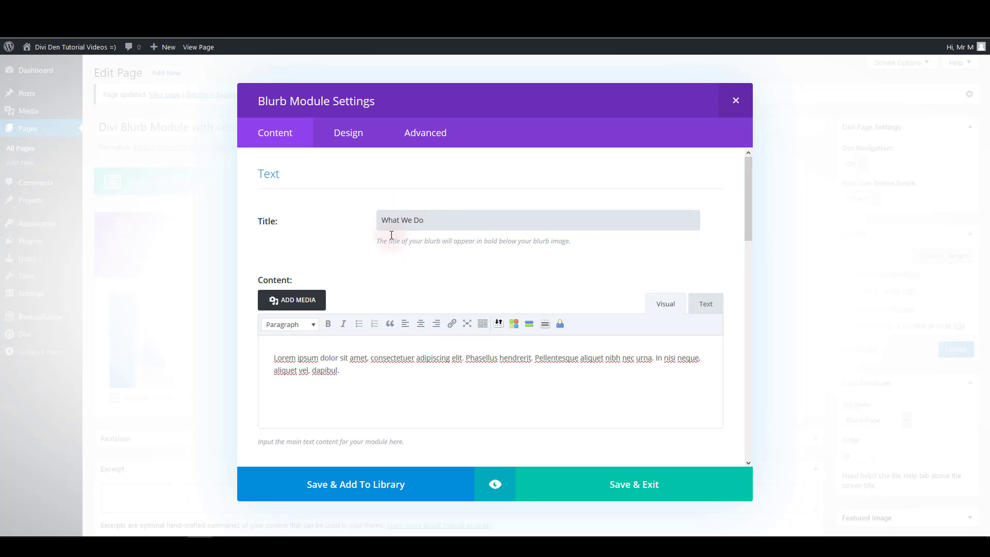
{"action": "scroll", "coordinate": [391, 235], "scroll_direction": "down", "scroll_amount": 5}
{"action": "scroll", "coordinate": [373, 330], "scroll_direction": "down", "scroll_amount": 5}
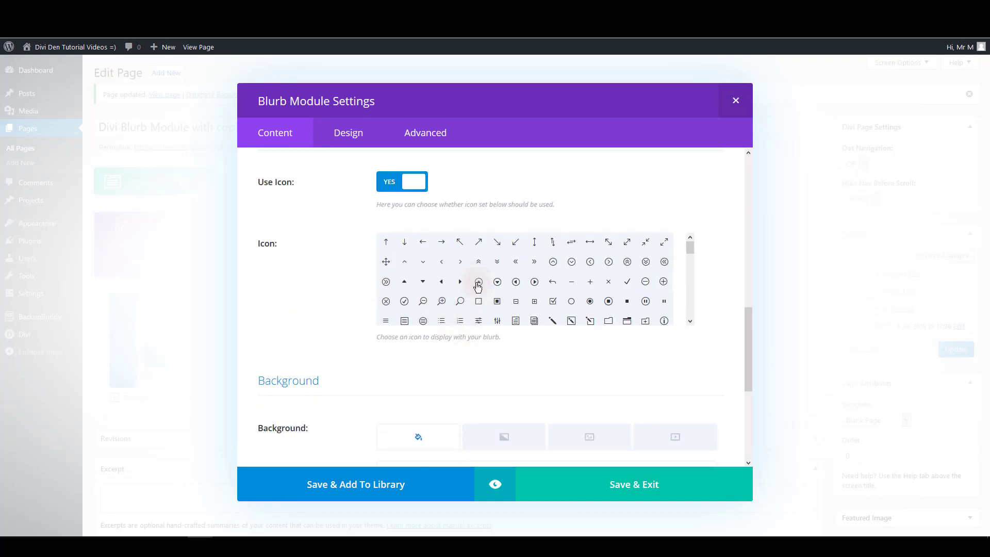
{"action": "scroll", "coordinate": [566, 289], "scroll_direction": "up", "scroll_amount": 1}
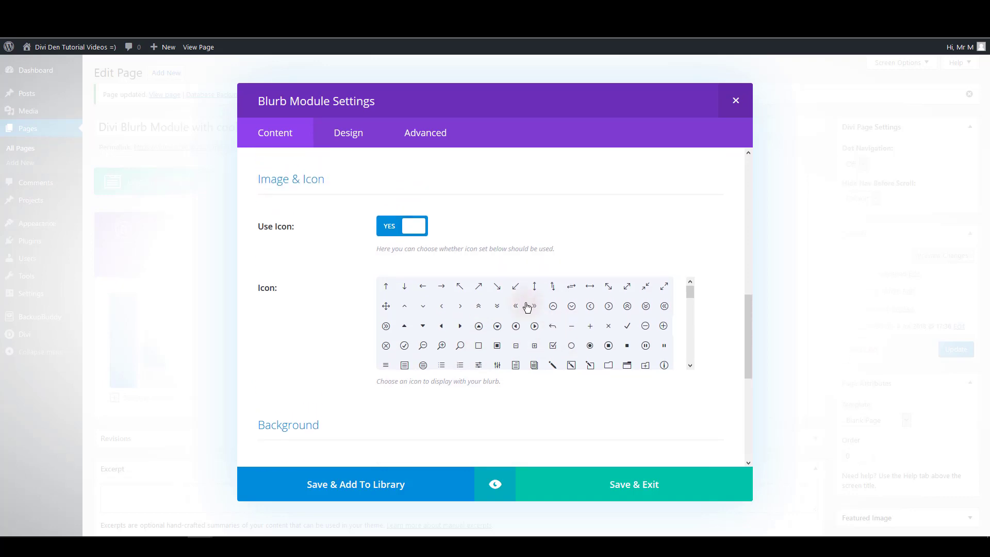
{"action": "scroll", "coordinate": [524, 303], "scroll_direction": "down", "scroll_amount": 2}
{"action": "left_click", "coordinate": [479, 340]}
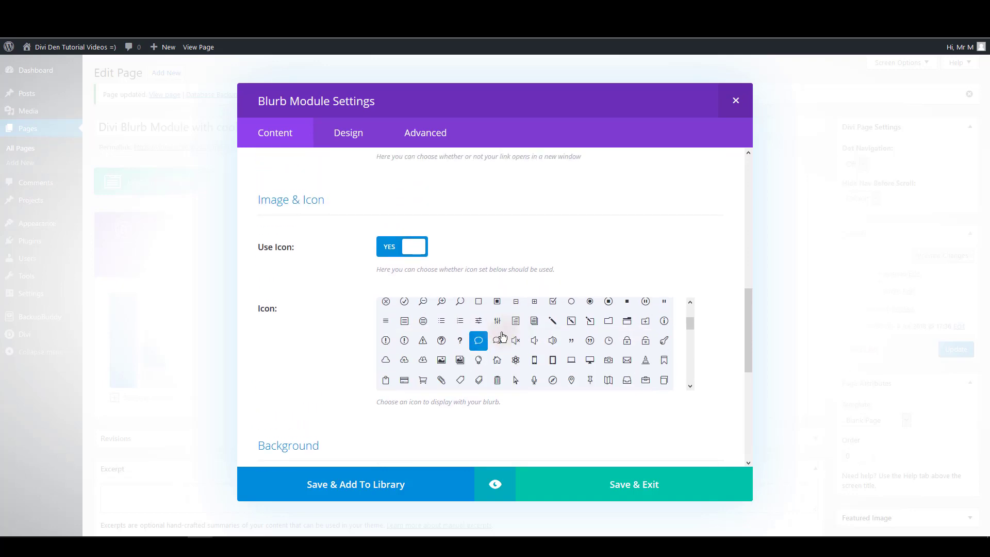
{"action": "left_click", "coordinate": [481, 362]}
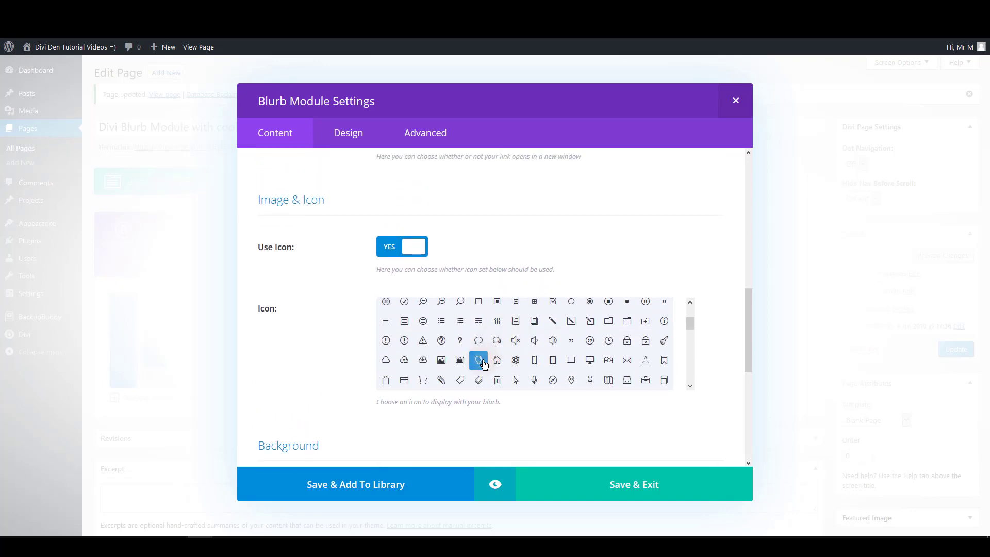
Step: Replace the Say Hello hover text in the blurb's custom CSS with 'View Our Work'
{"action": "left_click", "coordinate": [413, 149]}
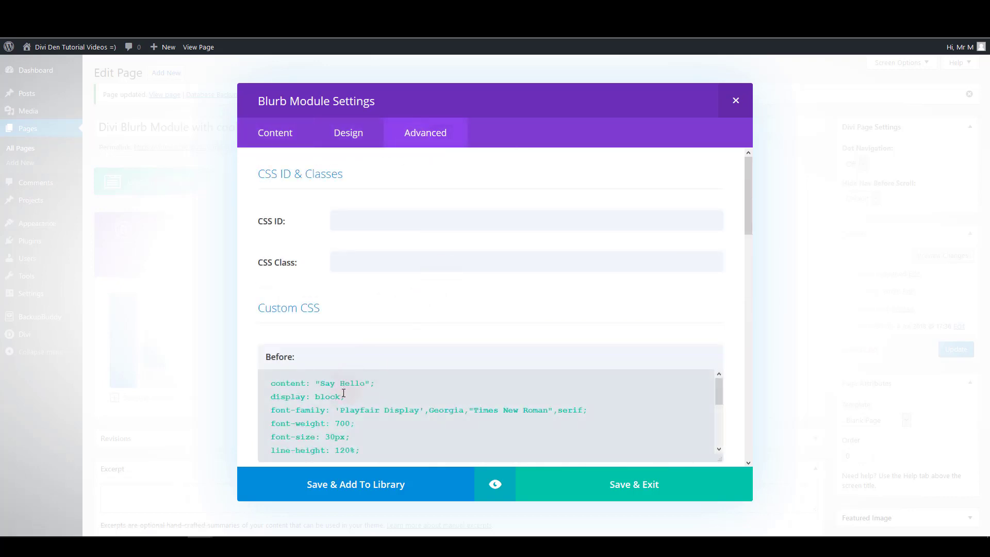
{"action": "left_click_drag", "start_coordinate": [321, 384], "coordinate": [366, 393]}
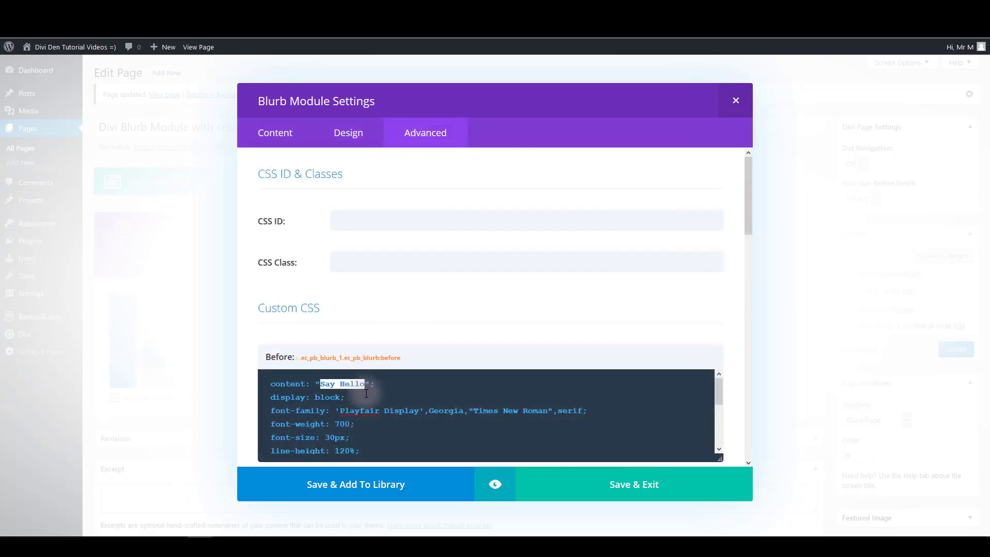
{"action": "left_click", "coordinate": [52, 258]}
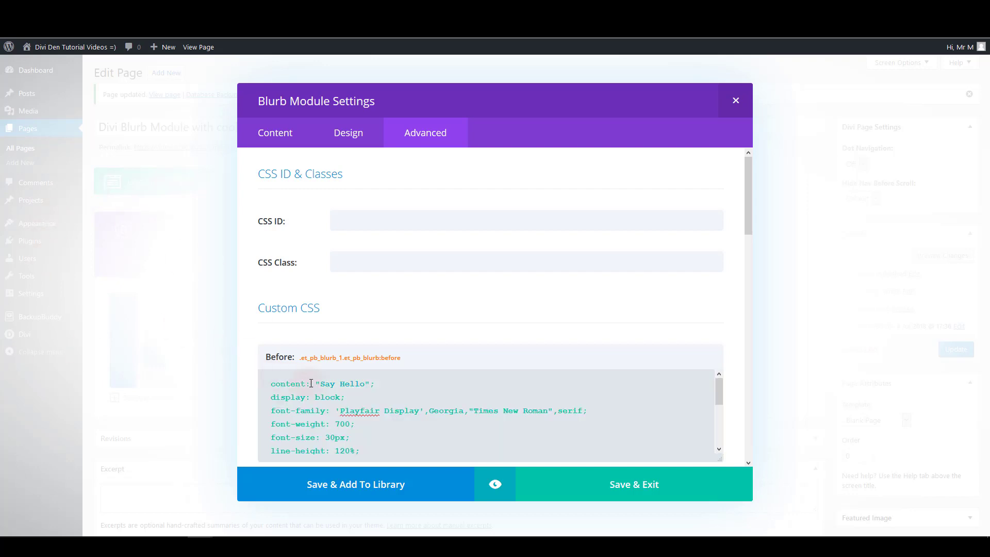
{"action": "left_click_drag", "start_coordinate": [324, 386], "coordinate": [360, 386]}
{"action": "type", "text": "View"}
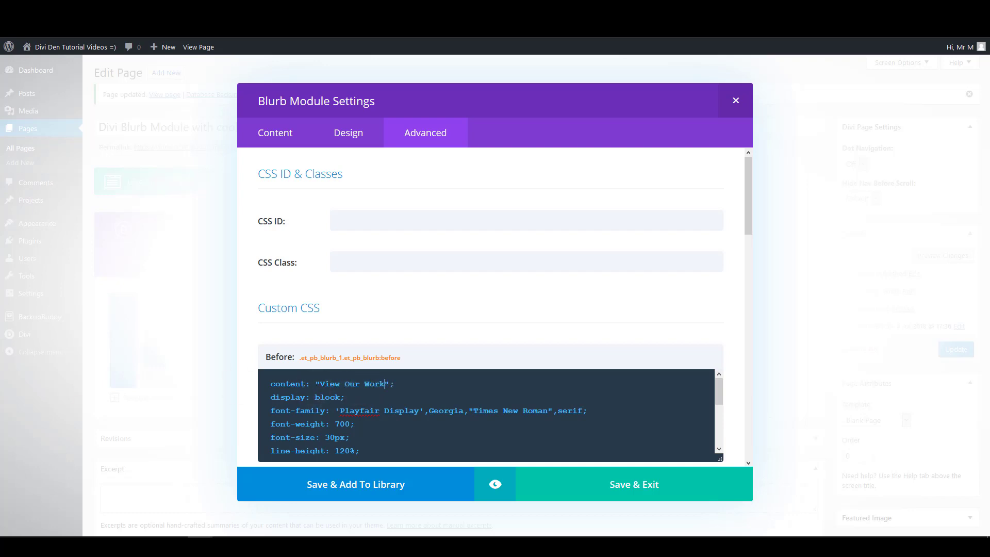
Step: Change the main element background colour from #e5c2c2 to #d2d8d7 and save the blurb
{"action": "scroll", "coordinate": [407, 392], "scroll_direction": "down", "scroll_amount": 3}
{"action": "scroll", "coordinate": [495, 303], "scroll_direction": "down", "scroll_amount": 5}
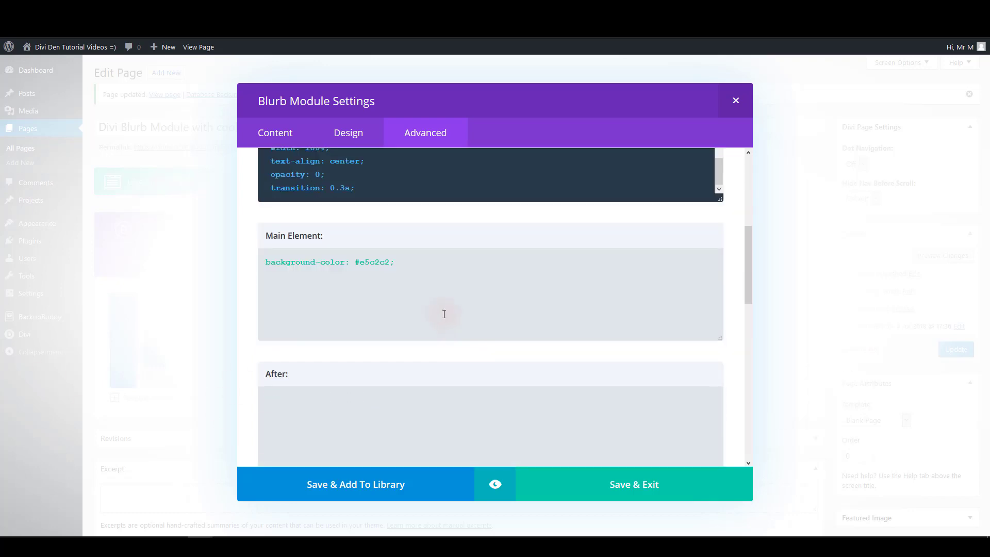
{"action": "left_click", "coordinate": [435, 302]}
{"action": "left_click", "coordinate": [312, 315]}
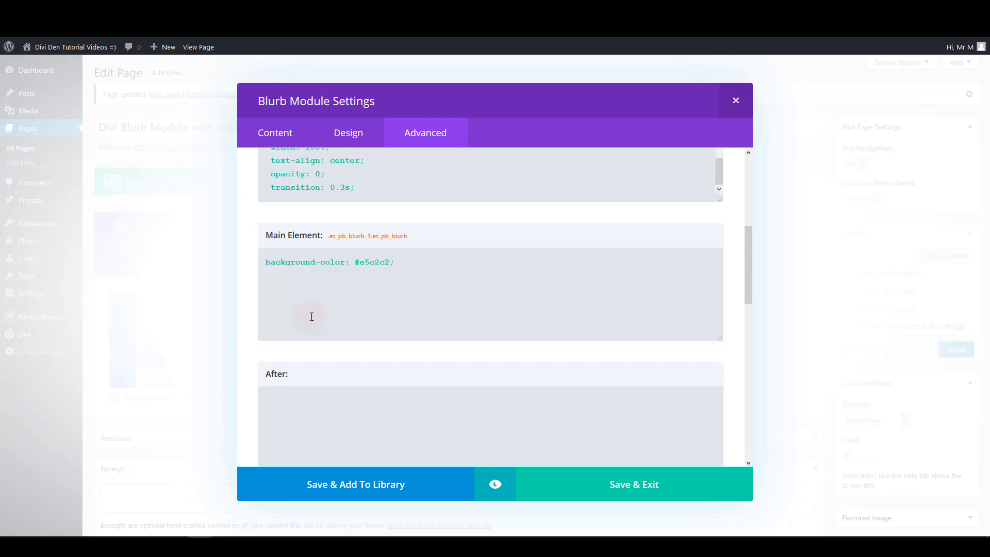
{"action": "double_click", "coordinate": [385, 262]}
{"action": "type", "text": "d2d8d7"}
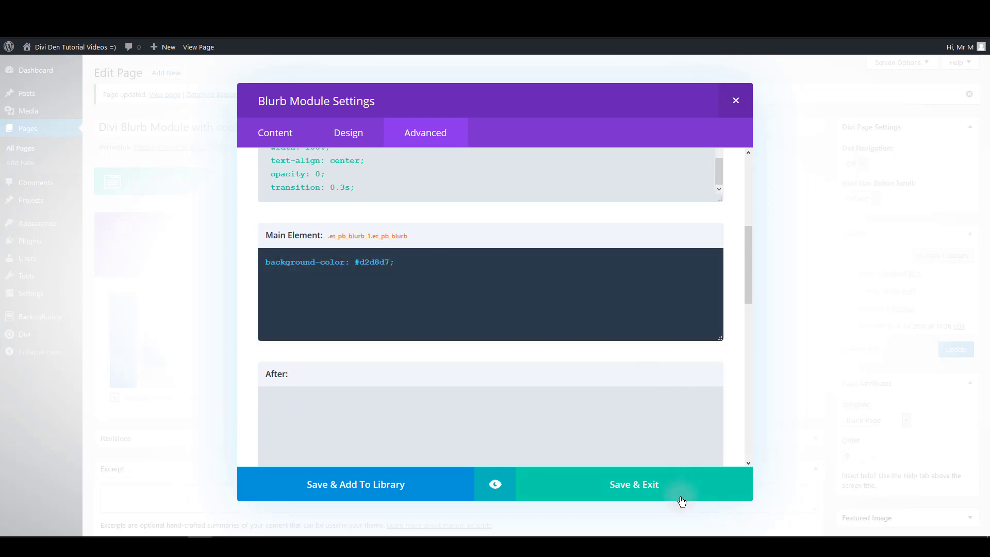
{"action": "left_click", "coordinate": [660, 493]}
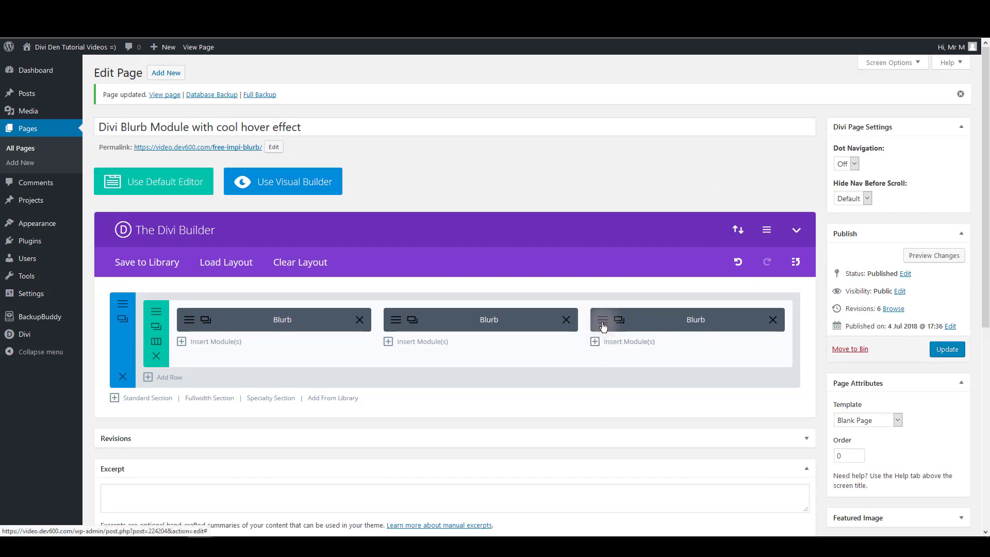
Step: Retitle the third blurb 'Read Our Blog' and give it a different icon
{"action": "left_click", "coordinate": [603, 325]}
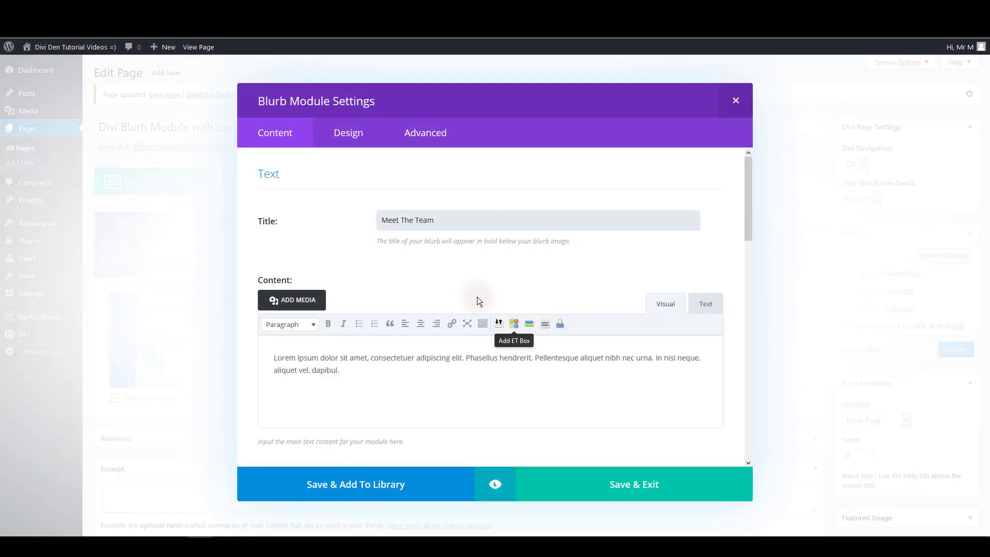
{"action": "triple_click", "coordinate": [415, 220]}
{"action": "type", "text": "Read Our Blog"}
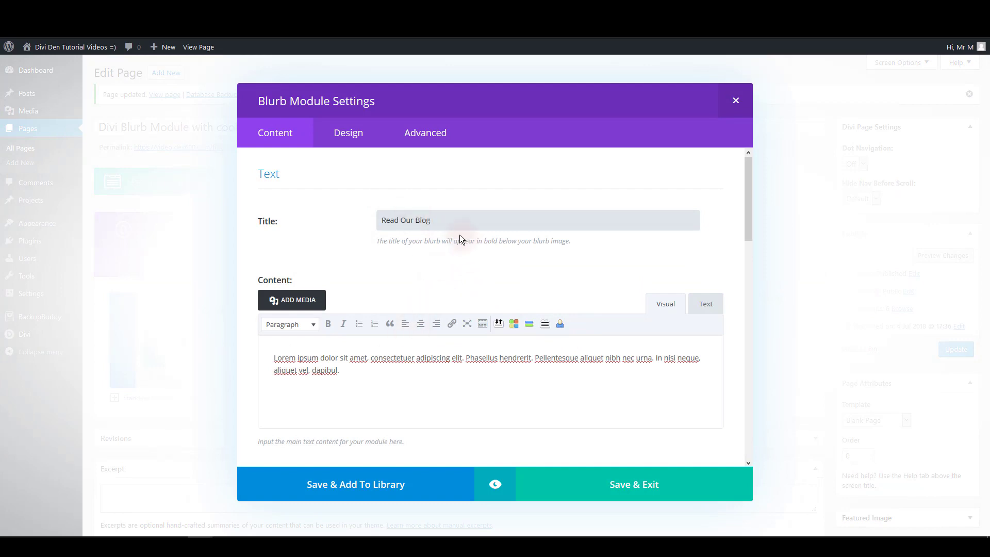
{"action": "scroll", "coordinate": [411, 360], "scroll_direction": "down", "scroll_amount": 10}
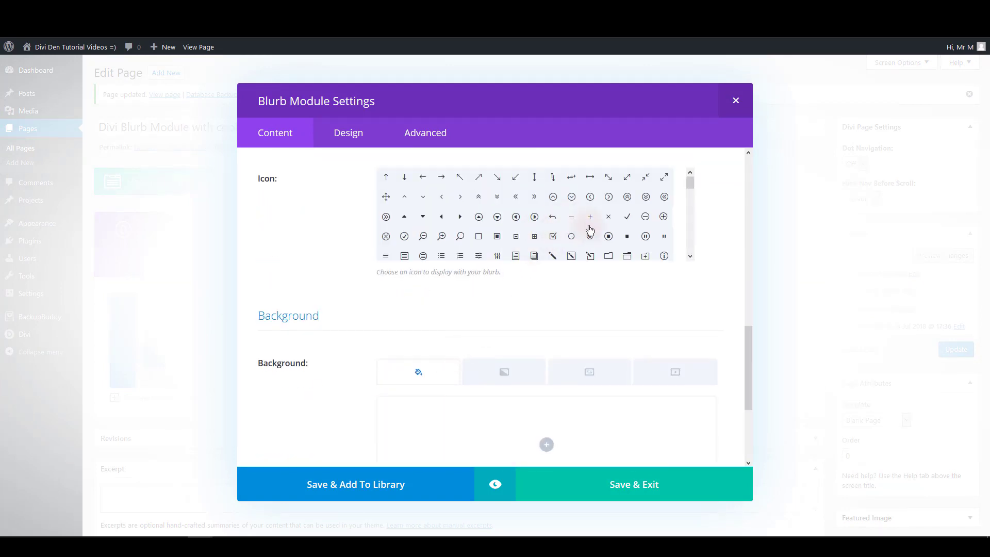
{"action": "scroll", "coordinate": [593, 227], "scroll_direction": "down", "scroll_amount": 3}
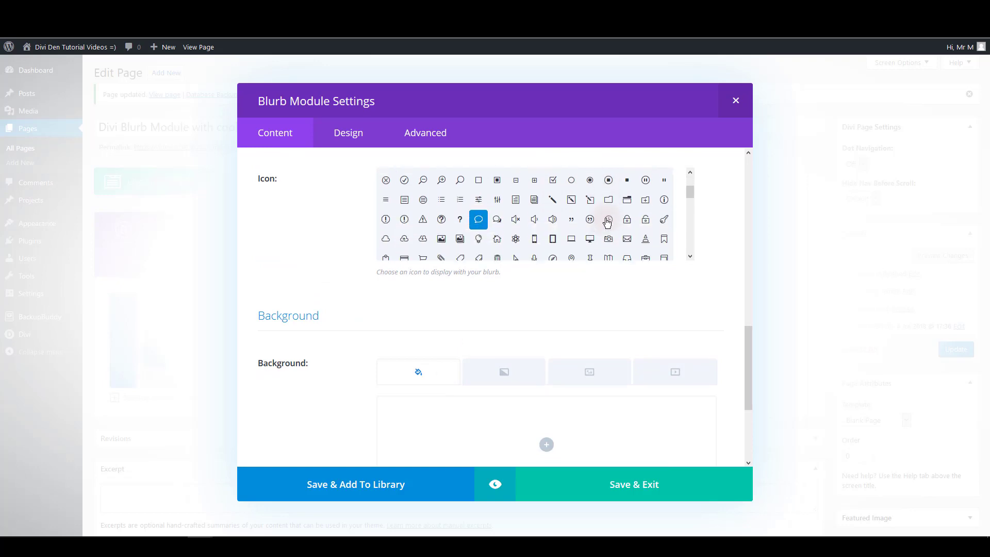
{"action": "left_click", "coordinate": [590, 194]}
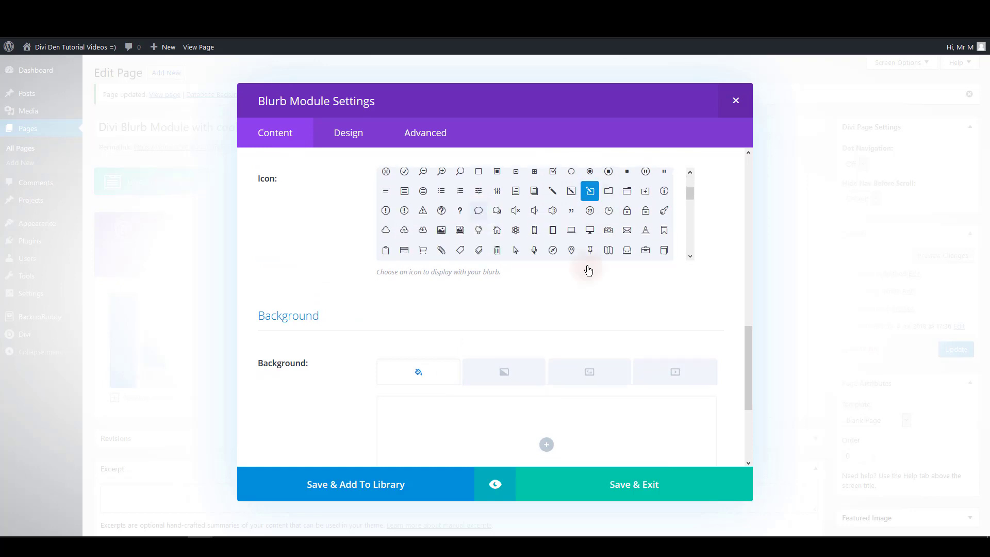
Step: Replace the Say Hello hover title in the blurb's custom CSS with new wording
{"action": "left_click", "coordinate": [422, 134]}
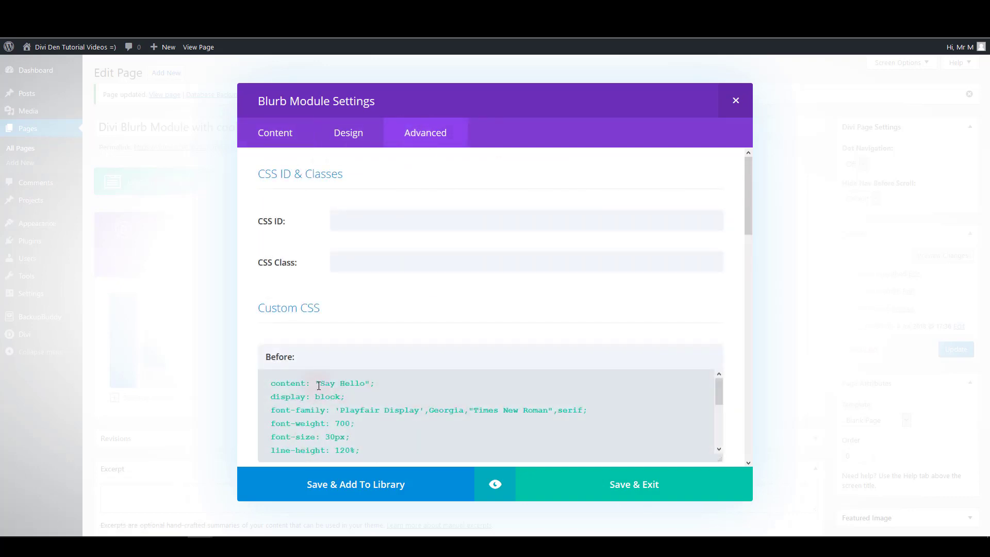
{"action": "left_click_drag", "start_coordinate": [323, 385], "coordinate": [365, 384]}
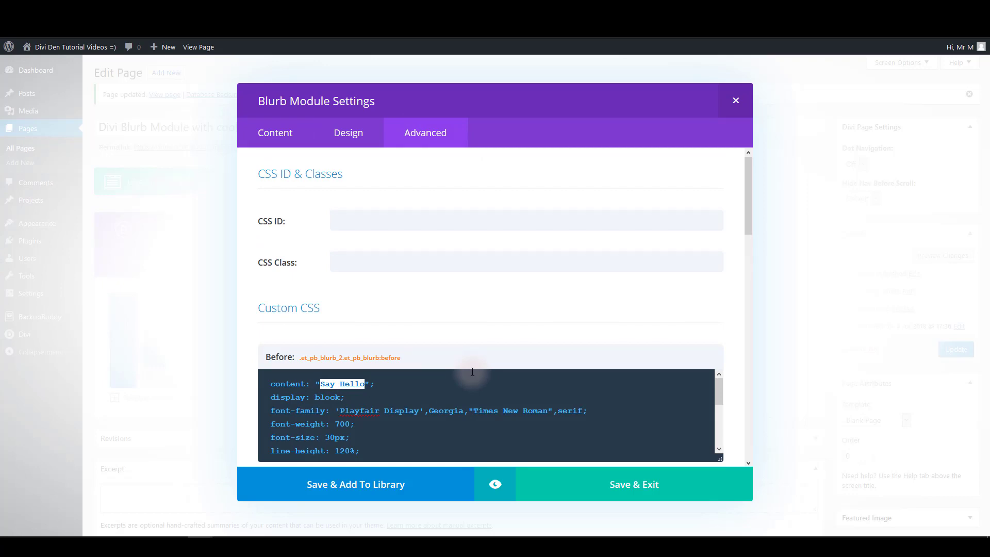
{"action": "type", "text": "Our Latest"}
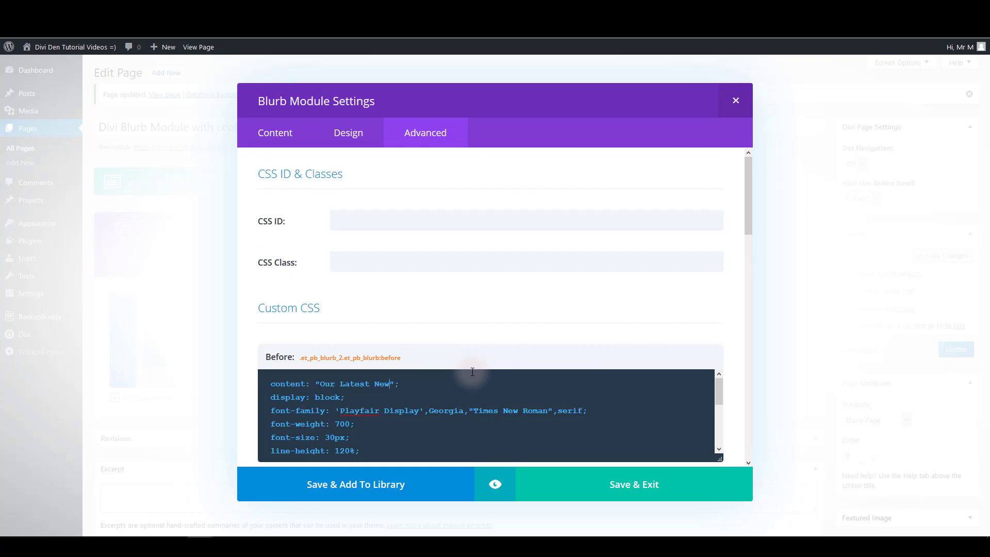
Step: Change the main element background colour from e5c2c2 to #d0c6bb and save the blurb
{"action": "scroll", "coordinate": [553, 336], "scroll_direction": "down", "scroll_amount": 5}
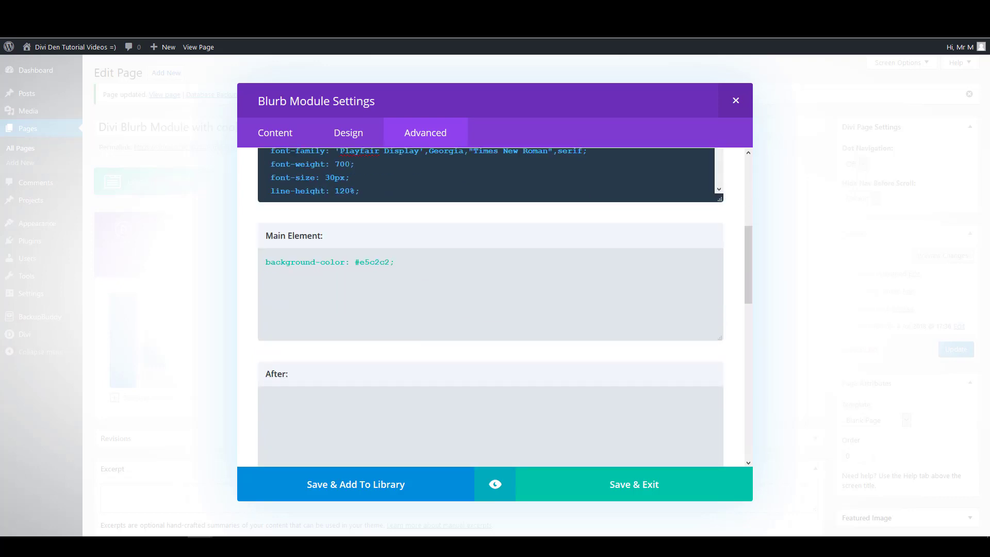
{"action": "scroll", "coordinate": [477, 354], "scroll_direction": "down", "scroll_amount": 4}
{"action": "scroll", "coordinate": [367, 353], "scroll_direction": "up", "scroll_amount": 4}
{"action": "double_click", "coordinate": [386, 263]}
{"action": "type", "text": "d0c6bb"}
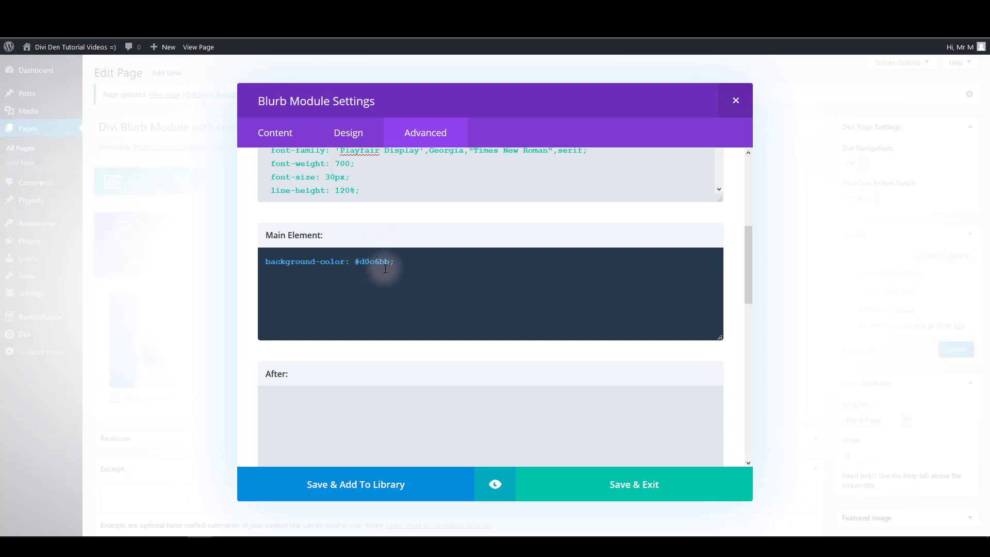
{"action": "left_click", "coordinate": [671, 483]}
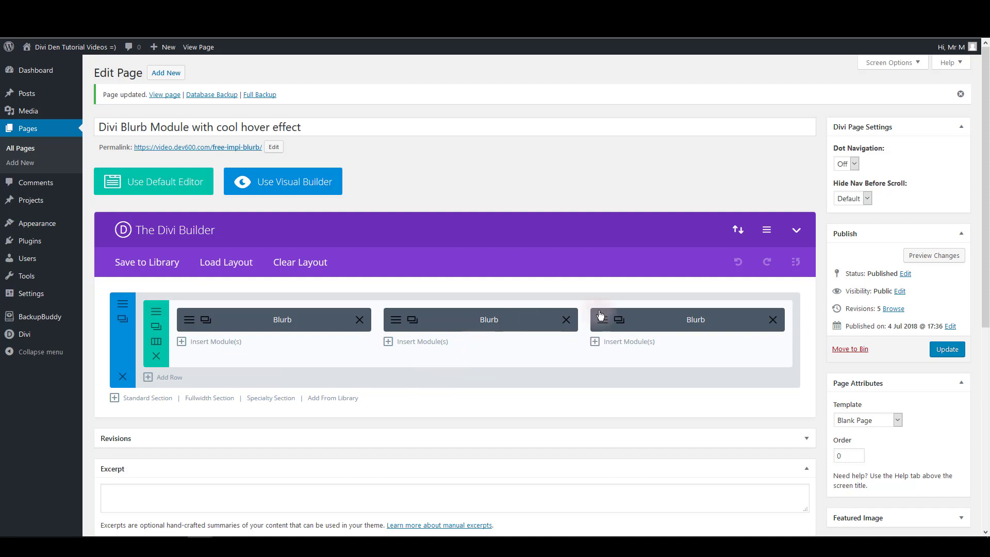
Step: Open the page-wide builder settings and close them without changes
{"action": "left_click", "coordinate": [767, 231]}
{"action": "left_click", "coordinate": [489, 289]}
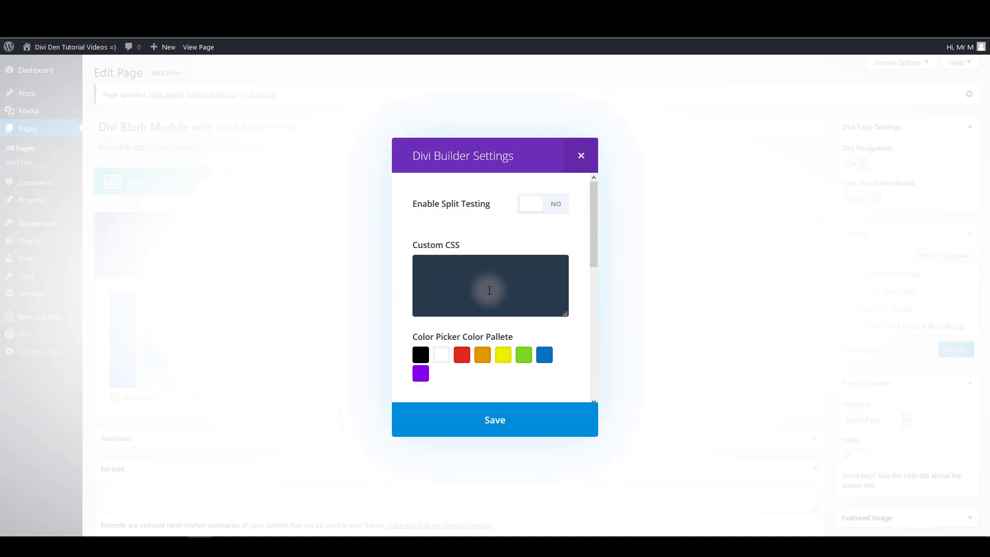
{"action": "left_click", "coordinate": [492, 423]}
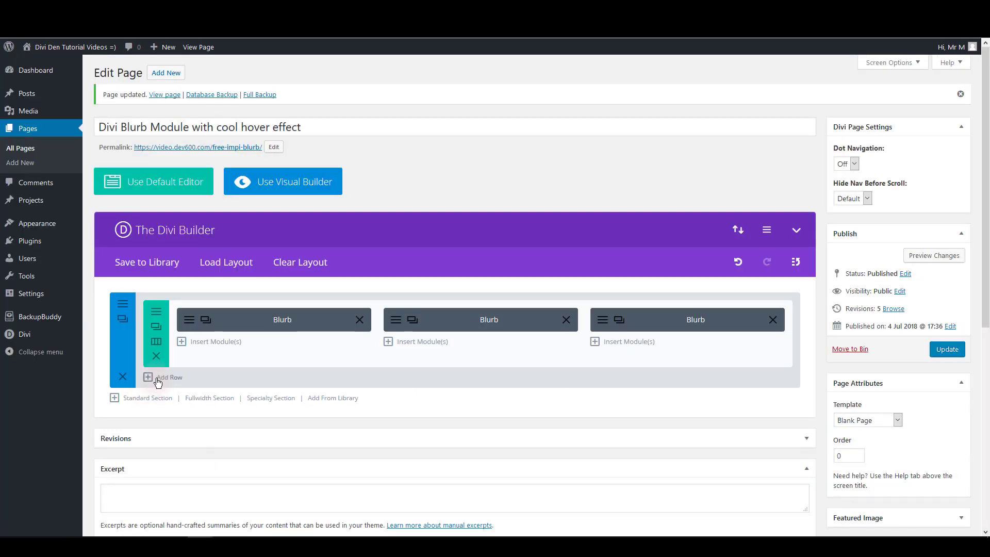
Step: Add a new full-width row with a Code module, leaving the module empty
{"action": "left_click", "coordinate": [158, 382]}
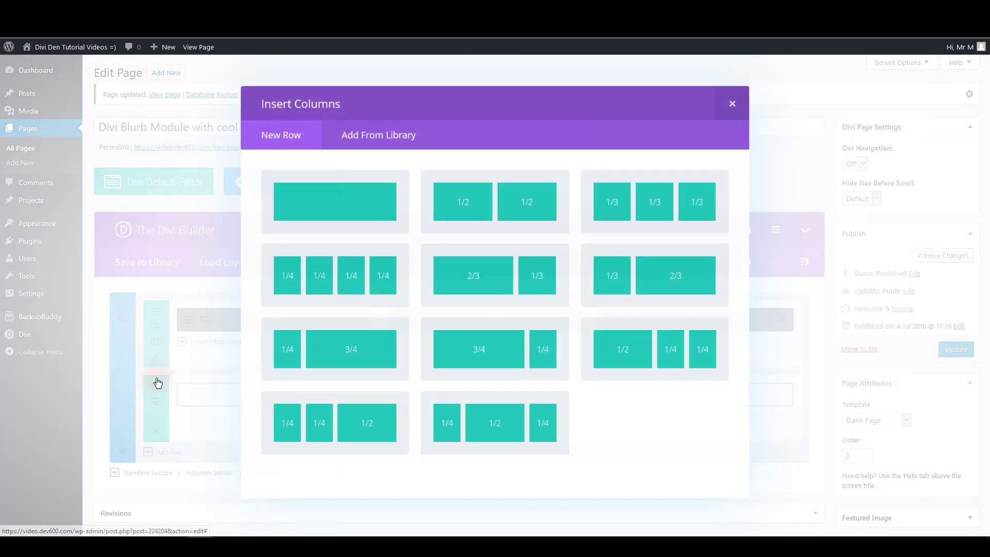
{"action": "left_click", "coordinate": [302, 214]}
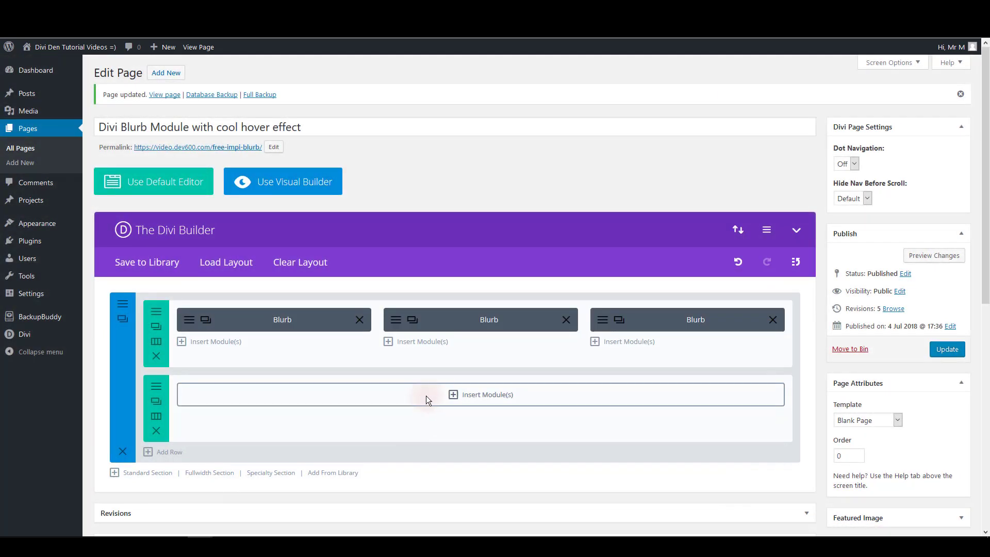
{"action": "left_click", "coordinate": [426, 395]}
{"action": "left_click", "coordinate": [641, 266]}
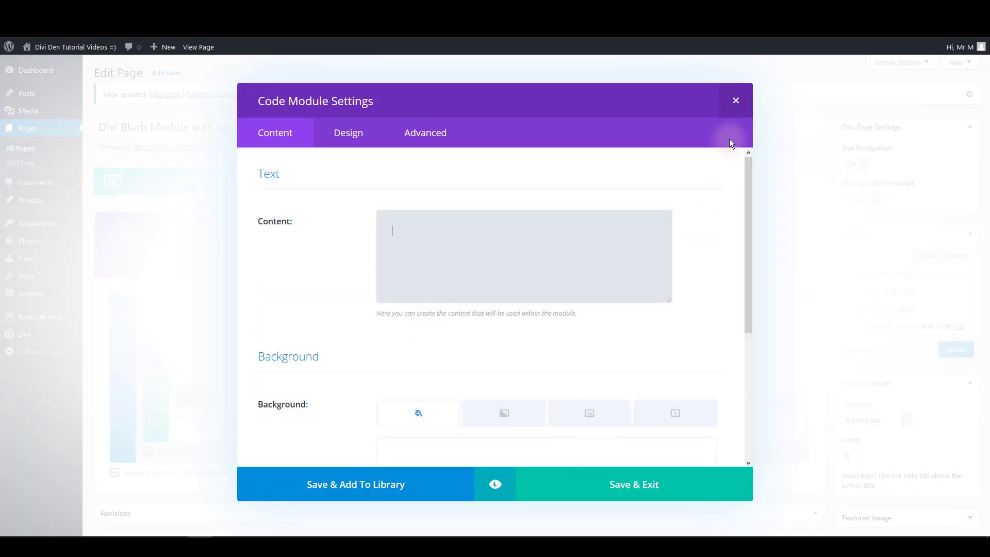
{"action": "left_click", "coordinate": [736, 101]}
Step: Paste the hover-effect CSS into the page's Custom CSS field, enlarge the box, and save
{"action": "left_click", "coordinate": [774, 230]}
{"action": "left_click", "coordinate": [451, 287]}
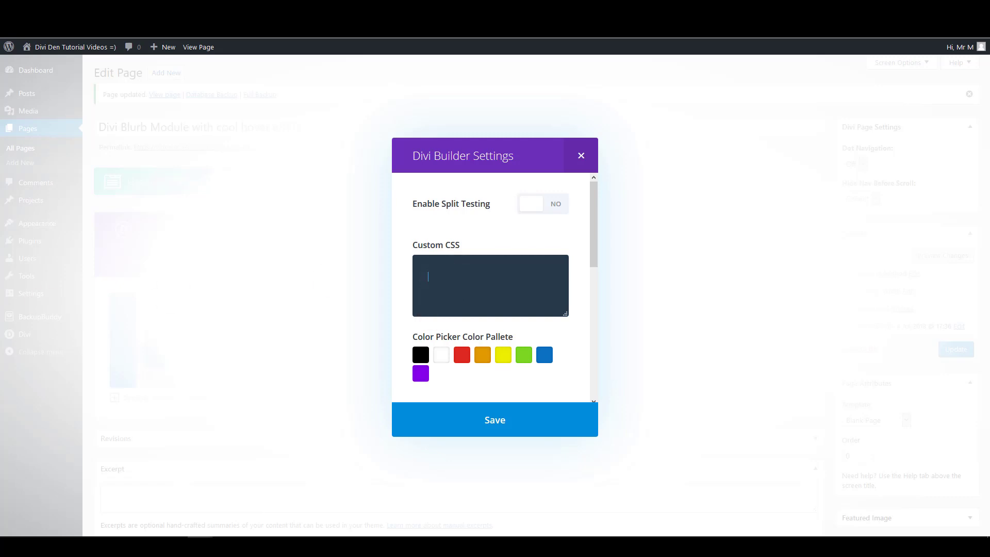
{"action": "left_click", "coordinate": [475, 294]}
{"action": "key", "text": "ctrl+v"}
{"action": "left_click_drag", "start_coordinate": [565, 313], "coordinate": [569, 360]}
{"action": "scroll", "coordinate": [561, 346], "scroll_direction": "up", "scroll_amount": 5}
{"action": "left_click", "coordinate": [530, 426]}
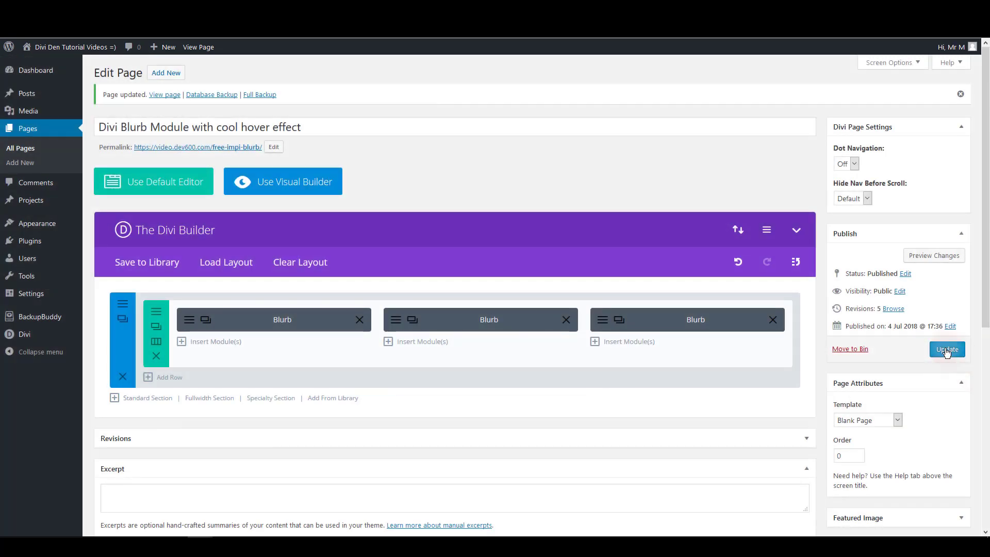
Step: Update the page and view it live via its permalink
{"action": "left_click", "coordinate": [946, 351]}
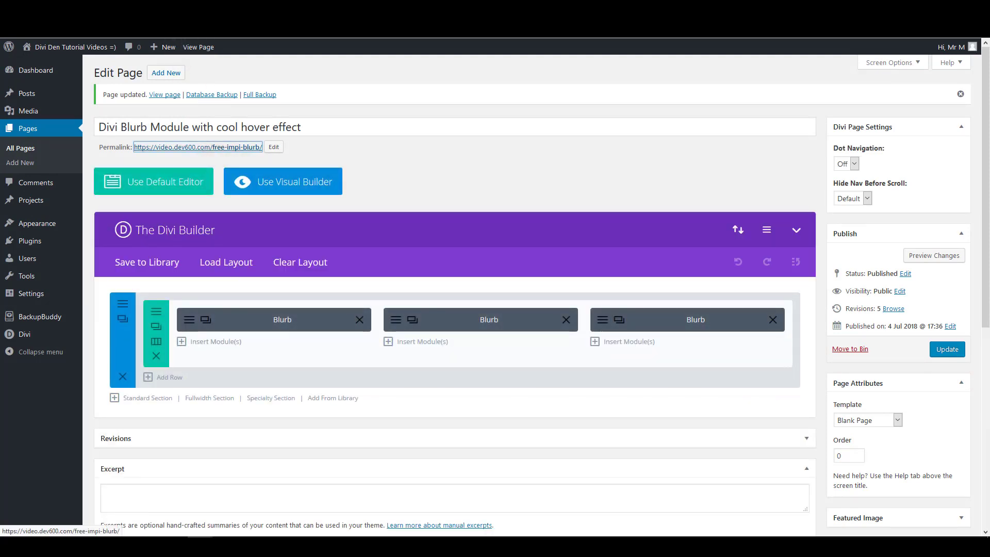
{"action": "left_click", "coordinate": [198, 147]}
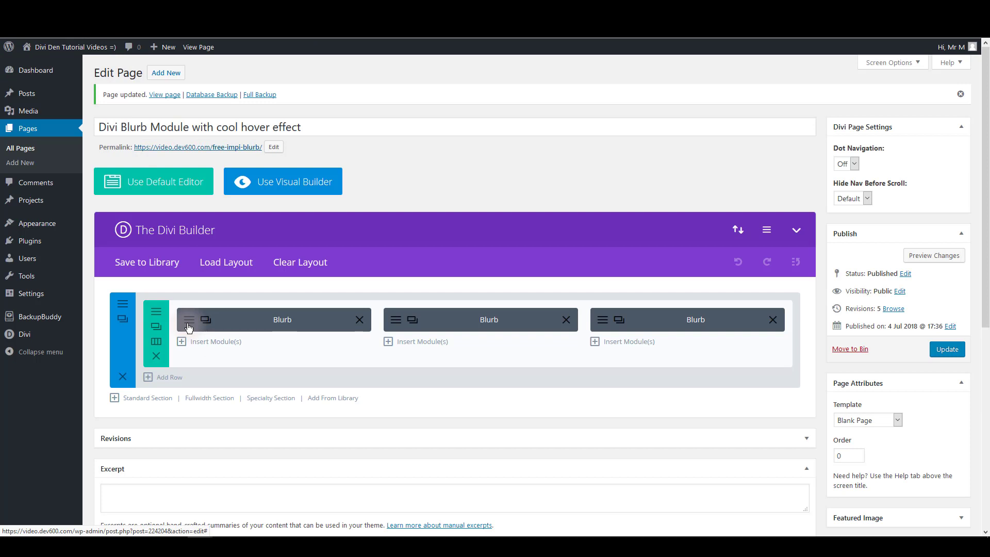
Step: Set the Meet The Team blurb's rounded-corner radii to 20px under Design > Border
{"action": "left_click", "coordinate": [188, 321]}
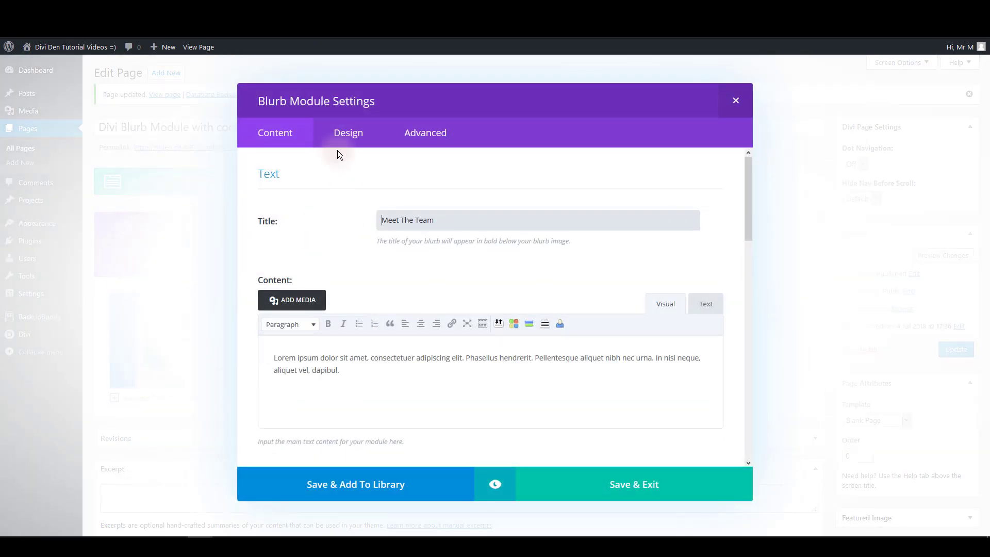
{"action": "left_click", "coordinate": [341, 135]}
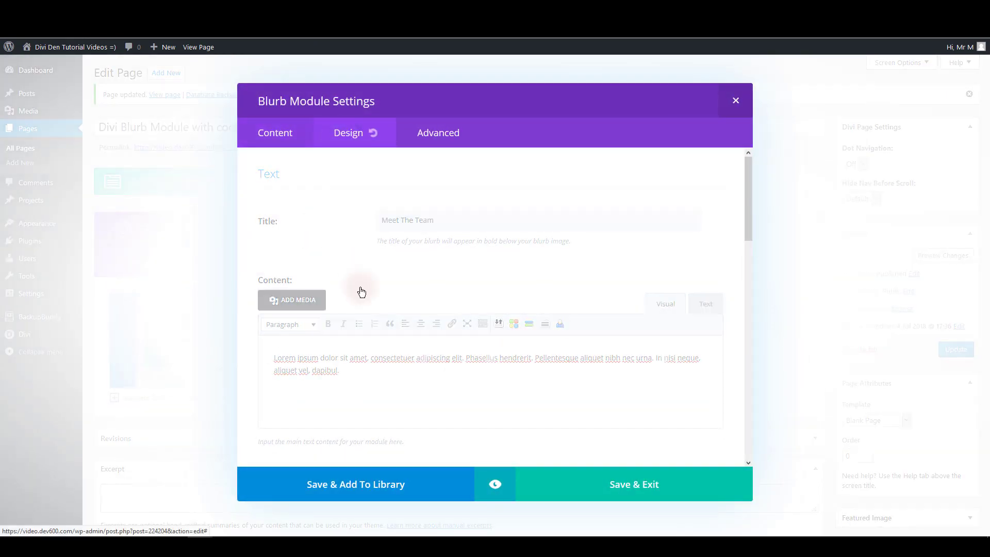
{"action": "scroll", "coordinate": [368, 327], "scroll_direction": "down", "scroll_amount": 15}
{"action": "scroll", "coordinate": [368, 327], "scroll_direction": "down", "scroll_amount": 12}
{"action": "scroll", "coordinate": [344, 296], "scroll_direction": "down", "scroll_amount": 1}
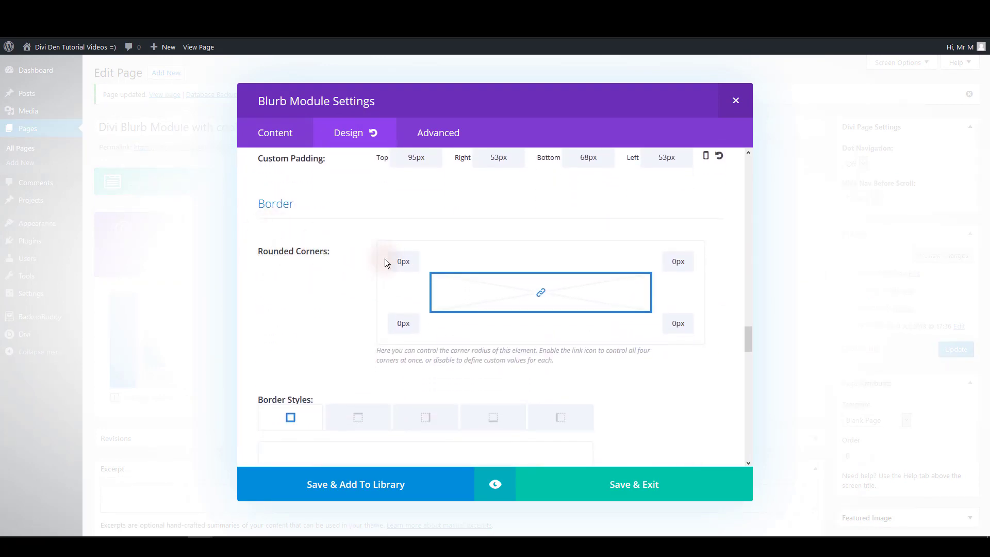
{"action": "type", "text": "2"}
{"action": "left_click", "coordinate": [647, 260]}
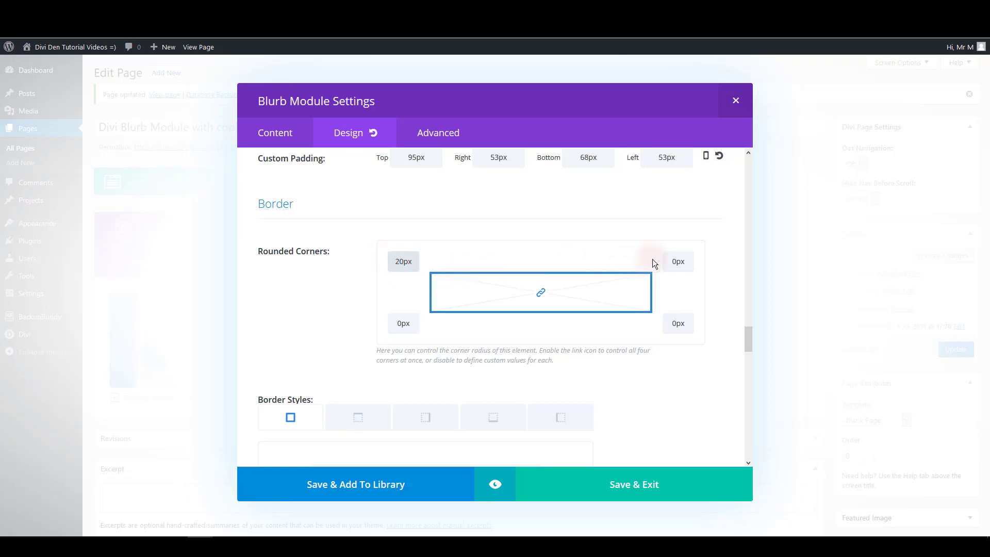
{"action": "left_click", "coordinate": [669, 262]}
{"action": "type", "text": "2"}
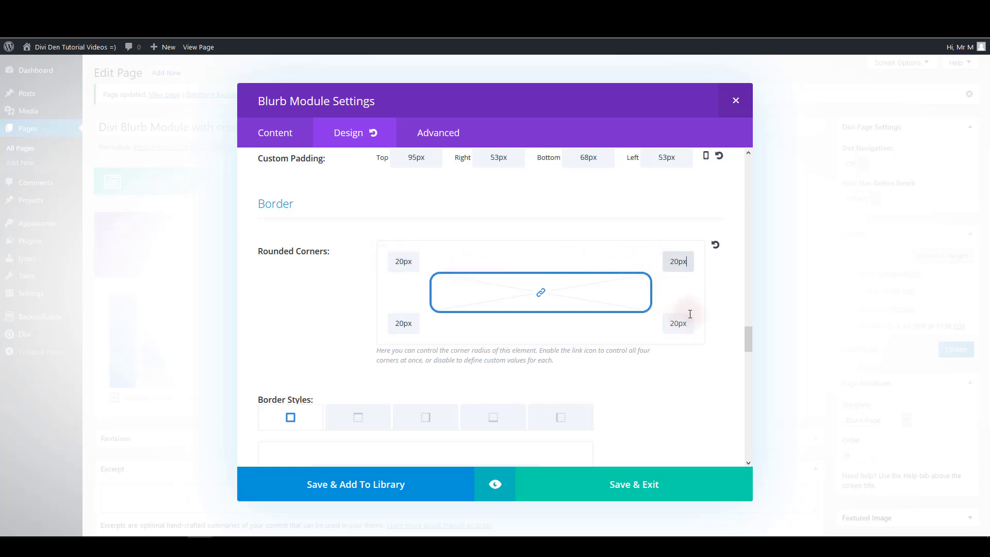
Step: Save the blurb, update the page, and view it live
{"action": "left_click", "coordinate": [659, 481]}
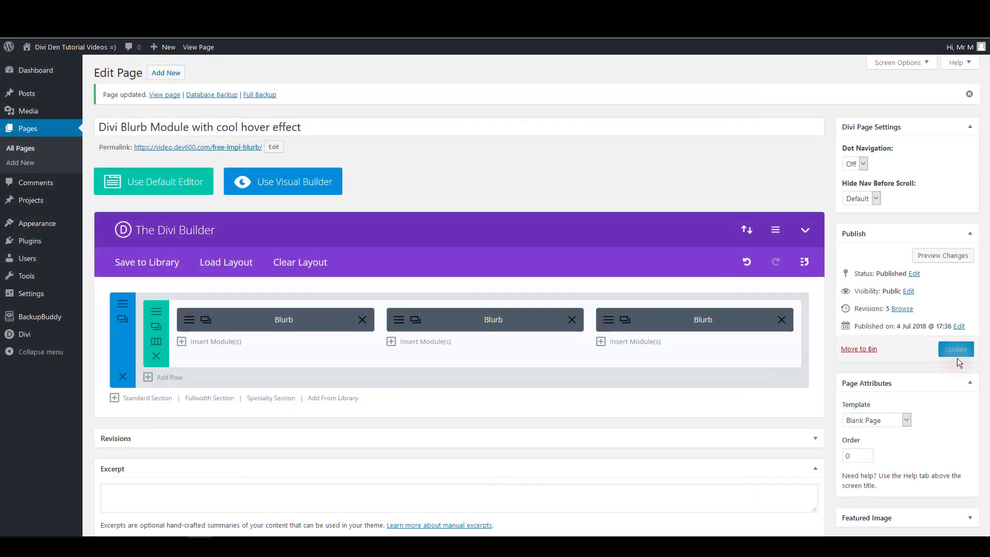
{"action": "left_click", "coordinate": [955, 350]}
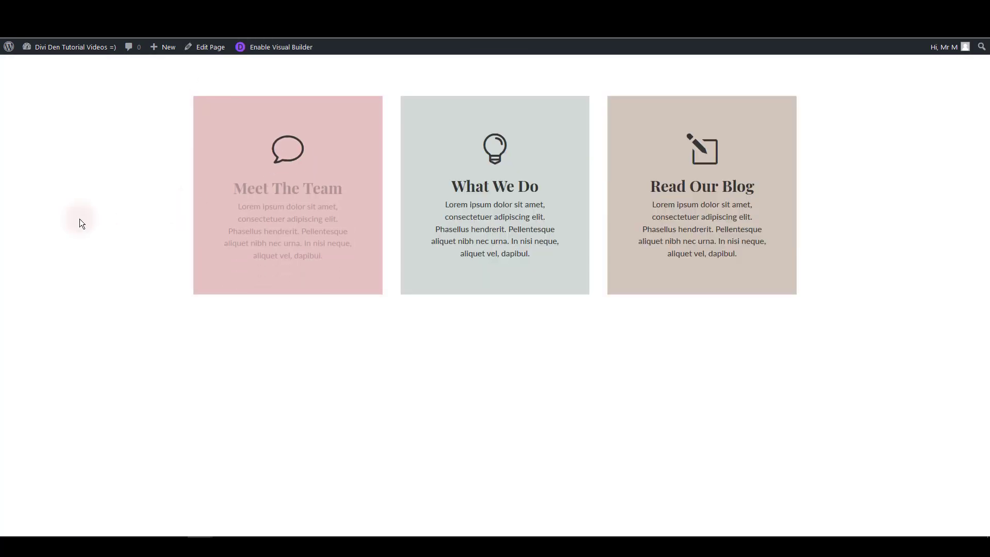